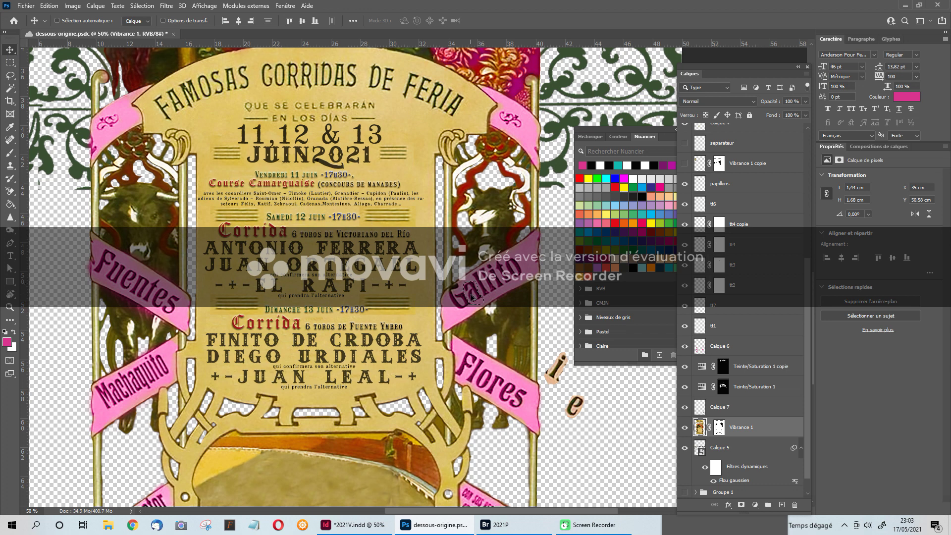
Step: Place a copy of the letter a from the Gallito ribbon on the empty canvas beside the Flores ribbon and rotate it
drag(471, 297, 633, 433)
key(ctrl+t)
key(Return)
ctrl+click(542, 396)
ctrl+click(431, 385)
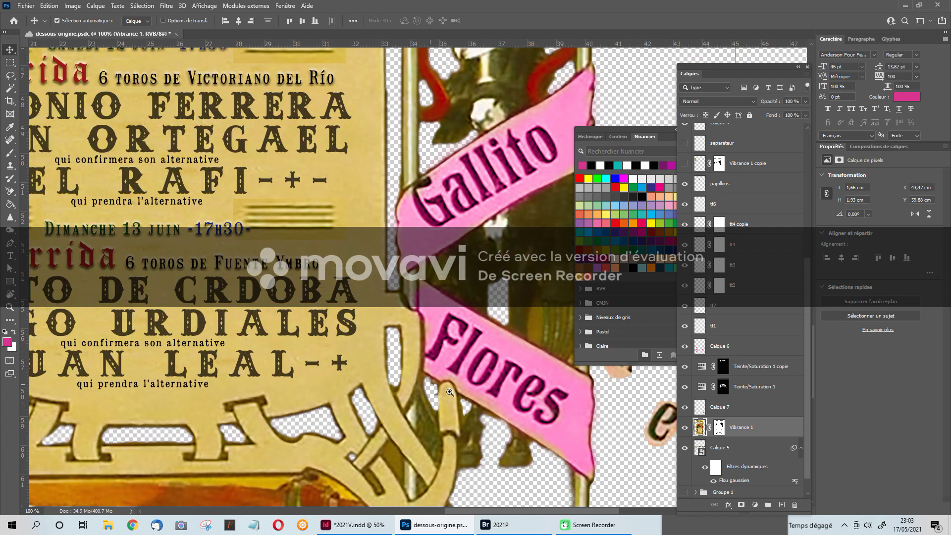
drag(485, 392, 427, 368)
ctrl+click(425, 368)
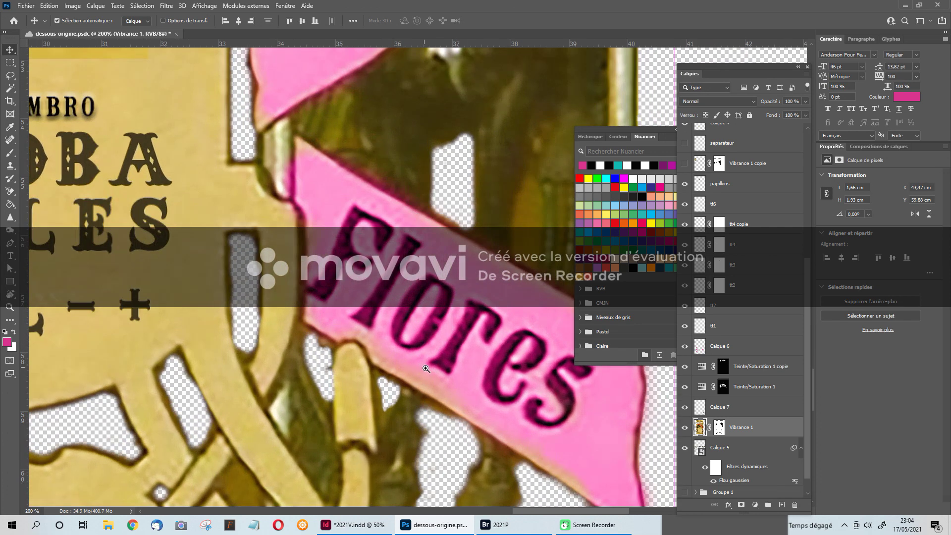
scroll(468, 402, right, 2)
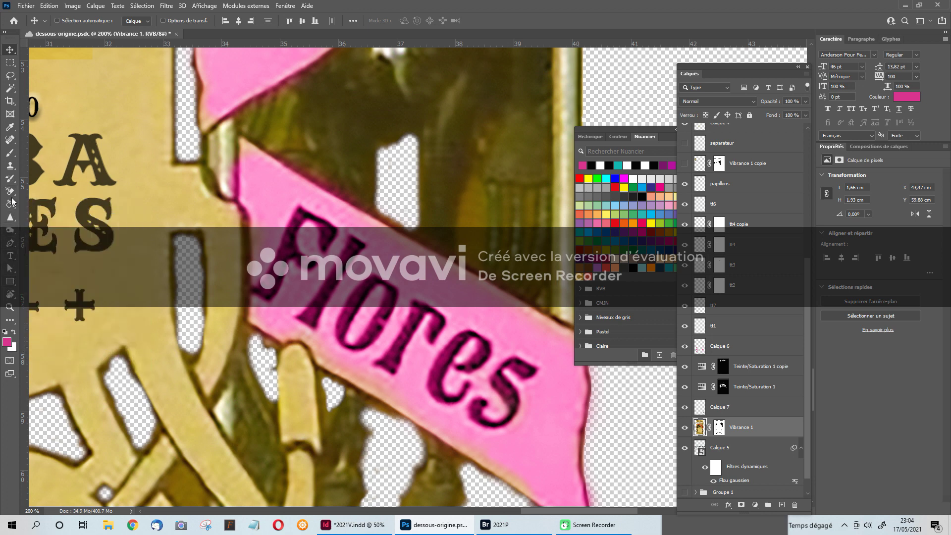
click(10, 165)
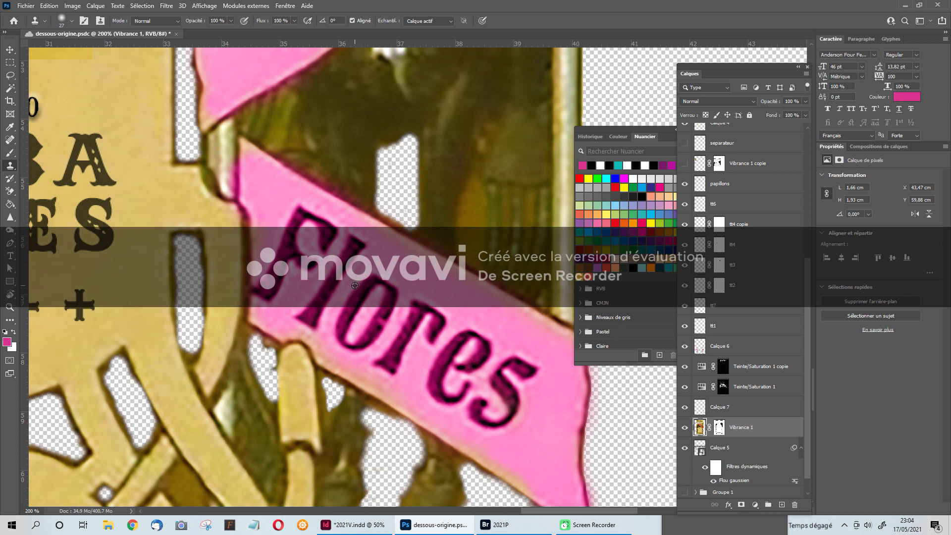
ctrl+click(351, 306)
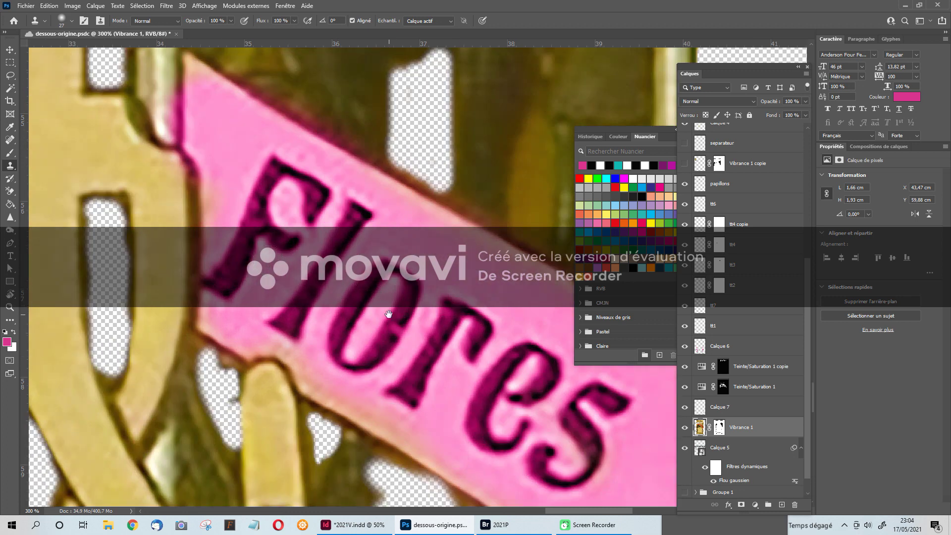
drag(388, 314, 317, 287)
click(10, 91)
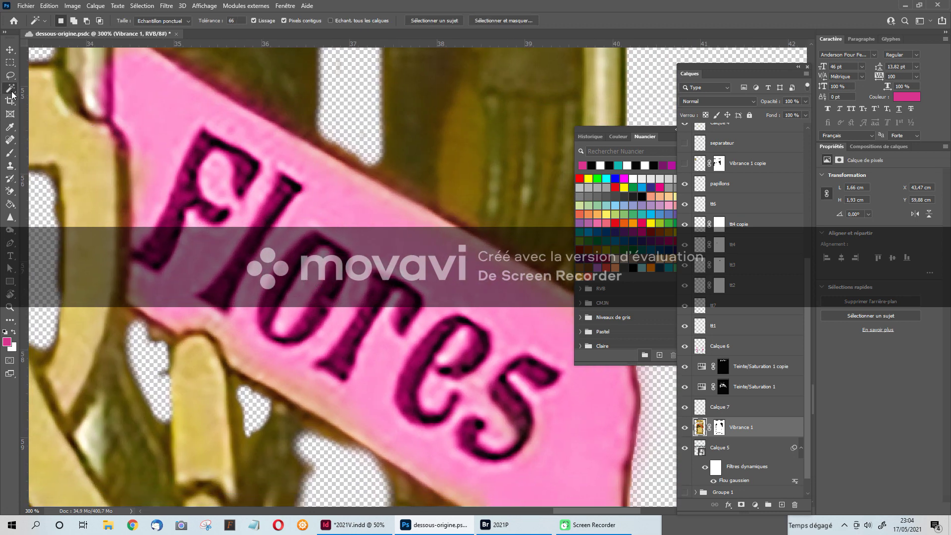
click(34, 97)
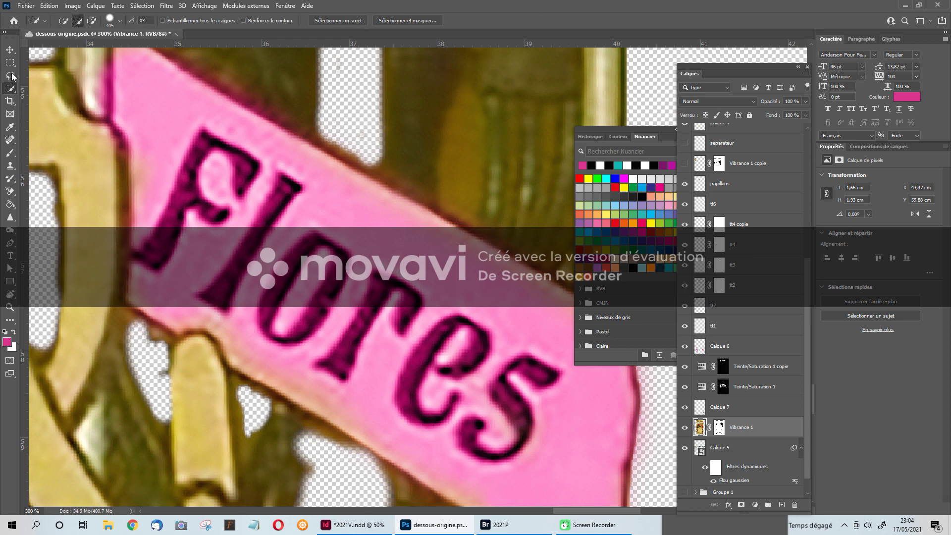
click(8, 65)
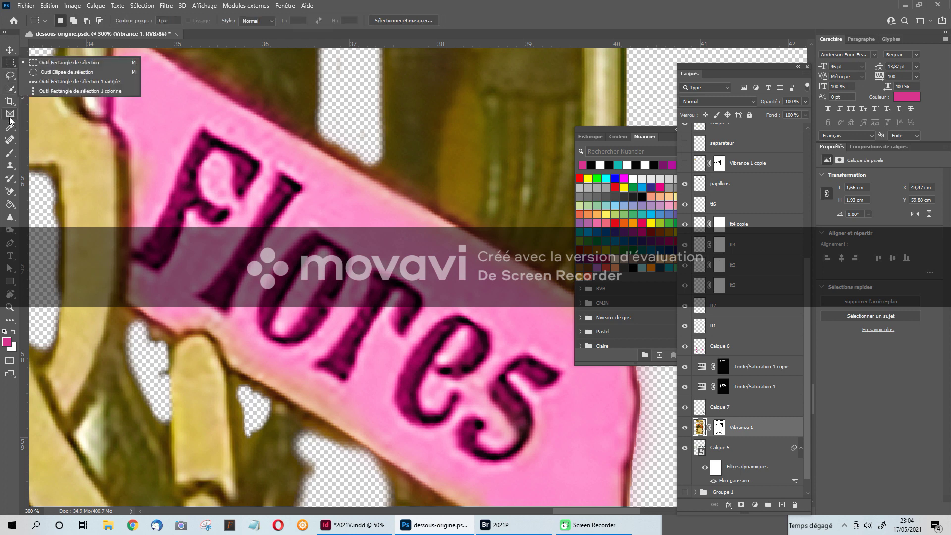
Step: Remove the letters l and o from the pink Flores ribbon with the content-aware Spot Healing Brush
click(10, 140)
drag(242, 242, 156, 243)
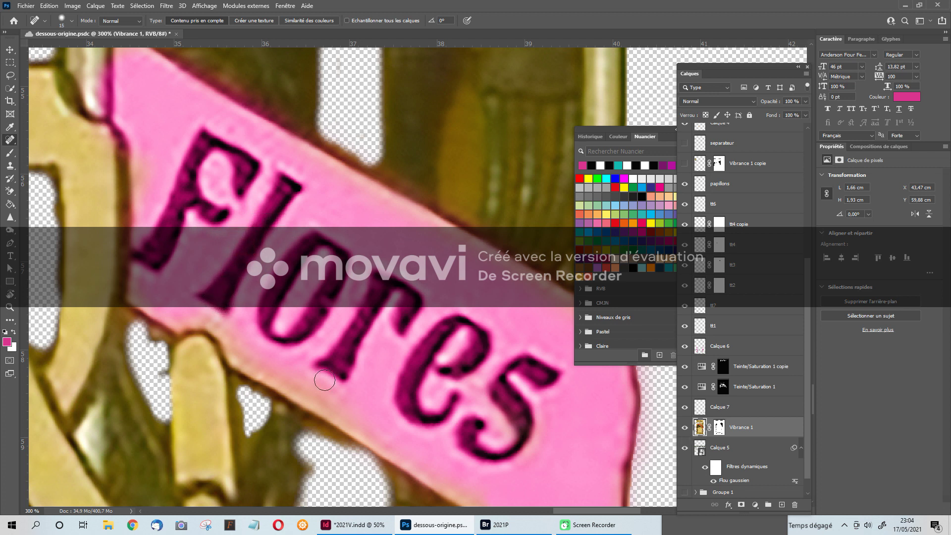
right_click(15, 139)
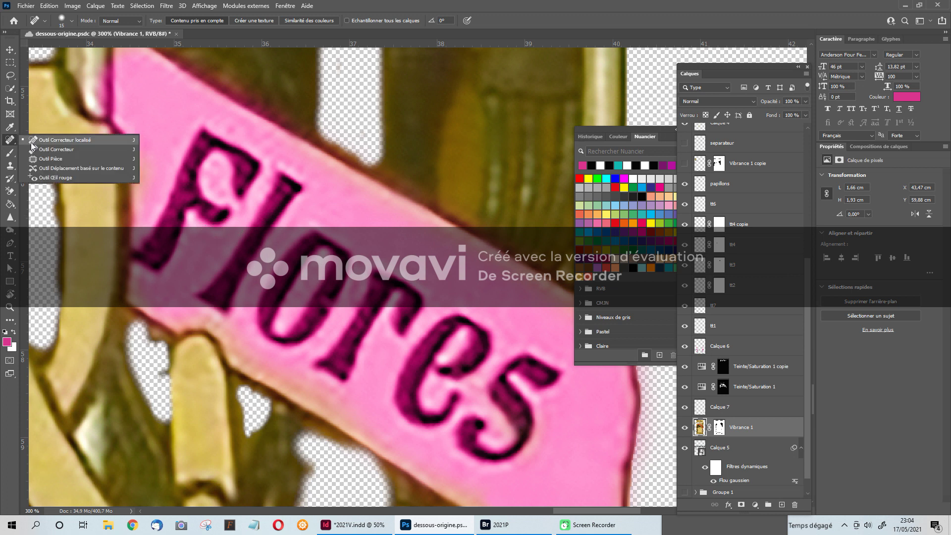
click(54, 150)
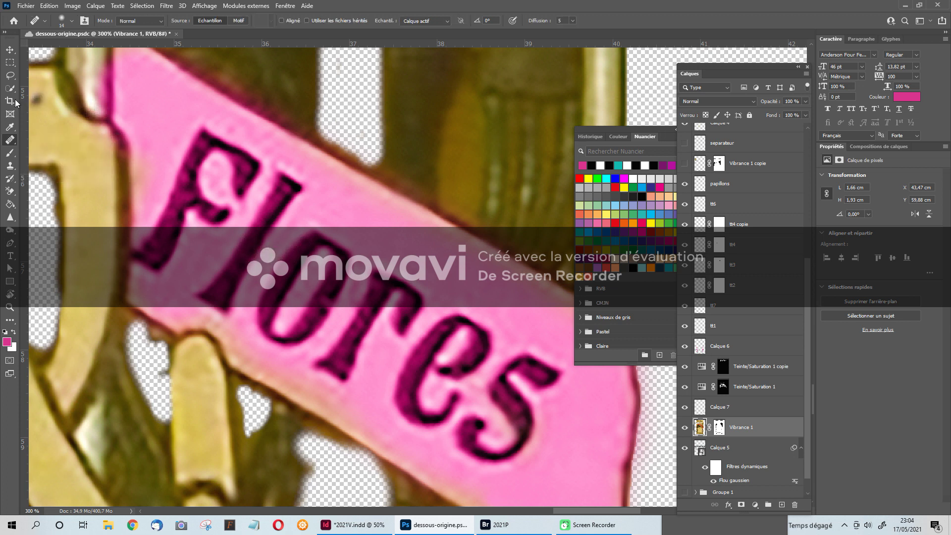
right_click(9, 143)
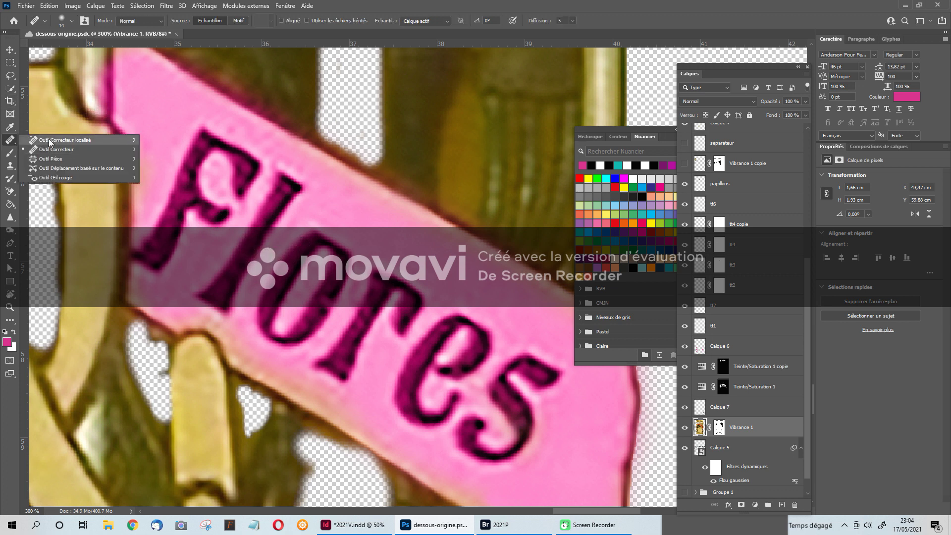
click(49, 140)
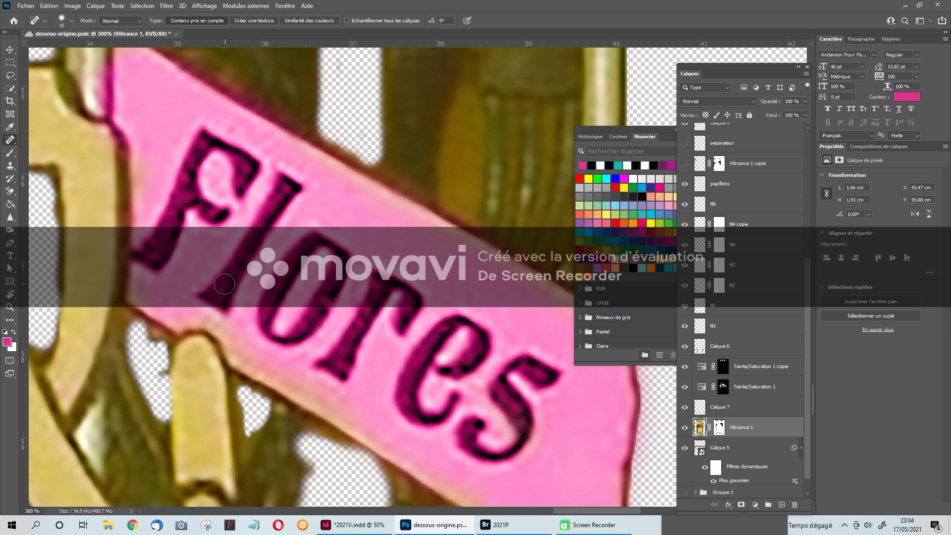
mouse_move(231, 271)
mouse_down()
mouse_move(214, 291)
mouse_move(238, 263)
mouse_move(212, 295)
mouse_move(227, 302)
mouse_move(247, 255)
mouse_move(216, 302)
mouse_move(212, 294)
mouse_move(218, 305)
mouse_move(288, 188)
mouse_move(282, 183)
mouse_move(298, 195)
mouse_move(225, 315)
mouse_move(205, 293)
mouse_move(249, 252)
mouse_move(278, 183)
mouse_move(299, 194)
mouse_up()
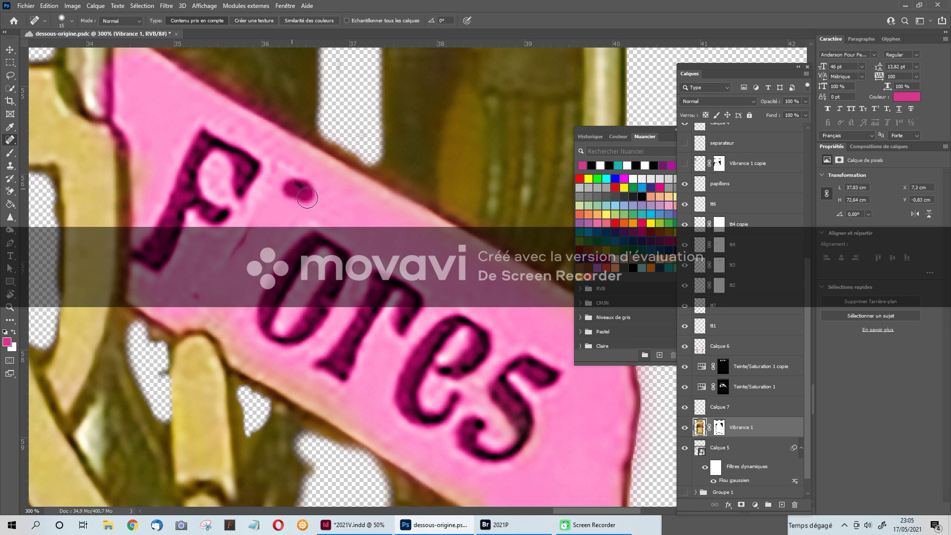
drag(244, 227, 229, 270)
drag(192, 301, 238, 307)
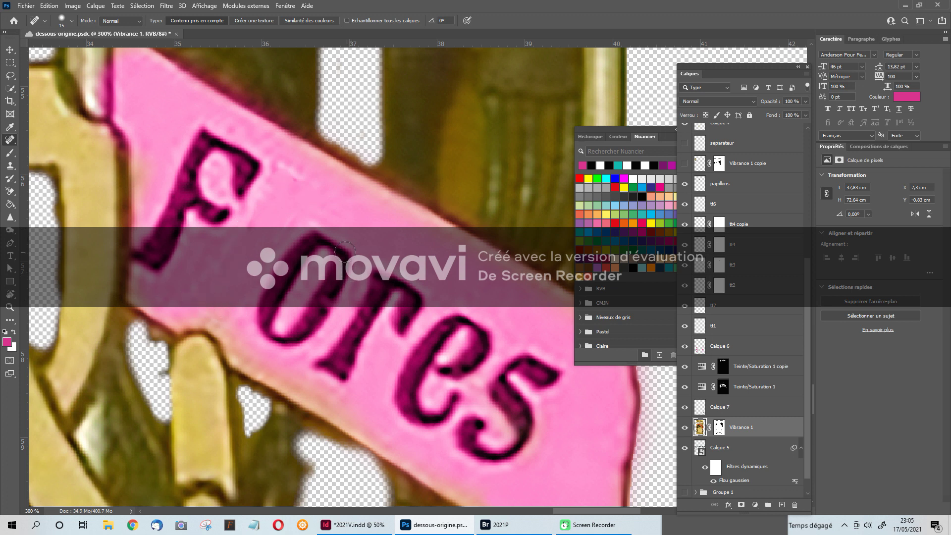
mouse_move(347, 250)
mouse_down()
mouse_move(295, 353)
mouse_move(267, 312)
mouse_move(313, 245)
mouse_move(333, 252)
mouse_move(315, 305)
mouse_move(289, 338)
mouse_move(278, 302)
mouse_move(313, 240)
mouse_move(340, 248)
mouse_move(339, 273)
mouse_move(305, 330)
mouse_move(272, 334)
mouse_move(267, 295)
mouse_move(317, 233)
mouse_move(333, 240)
mouse_move(330, 287)
mouse_move(339, 245)
mouse_up()
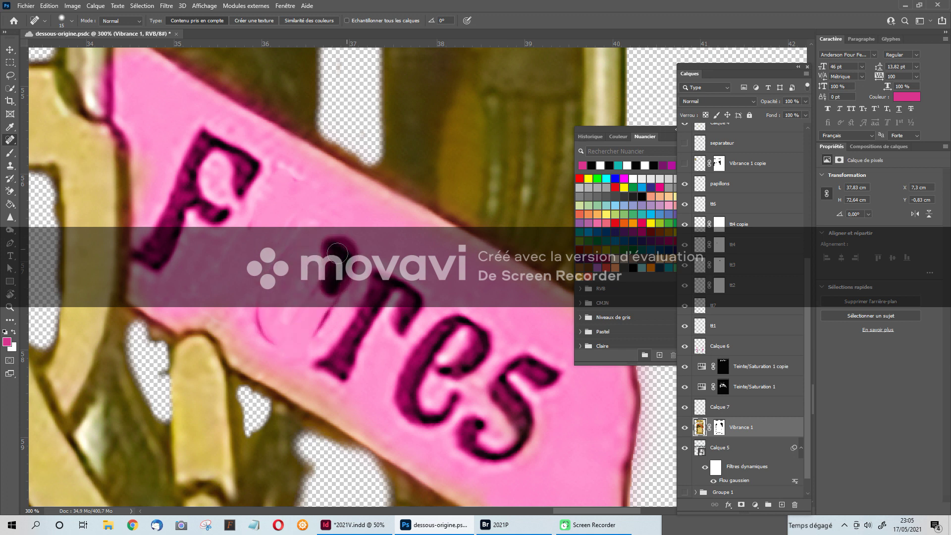
mouse_move(336, 304)
mouse_down()
mouse_move(313, 334)
mouse_move(303, 326)
mouse_move(277, 341)
mouse_move(266, 328)
mouse_move(281, 278)
mouse_move(332, 291)
mouse_move(325, 308)
mouse_move(338, 279)
mouse_up()
Step: Try to remove the letter e from the Flores ribbon with the Spot Healing Brush, and undo the strokes
mouse_move(473, 317)
mouse_down()
mouse_move(421, 371)
mouse_move(420, 409)
mouse_move(458, 399)
mouse_move(408, 400)
mouse_move(439, 340)
mouse_move(486, 315)
mouse_move(468, 363)
mouse_move(435, 352)
mouse_move(454, 367)
mouse_move(483, 321)
mouse_move(438, 337)
mouse_move(396, 388)
mouse_move(422, 408)
mouse_move(462, 391)
mouse_move(425, 420)
mouse_move(407, 386)
mouse_move(404, 399)
mouse_move(431, 423)
mouse_up()
drag(392, 397, 422, 421)
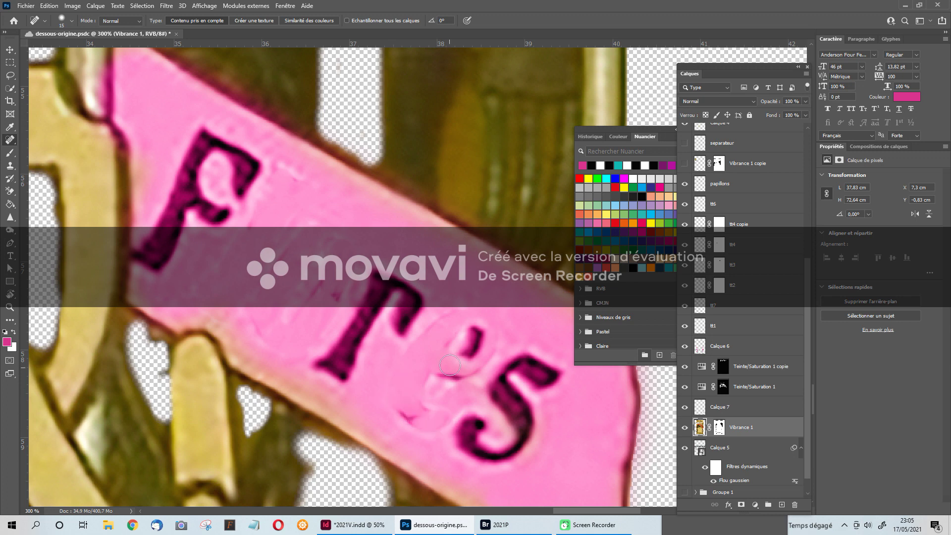
mouse_move(444, 362)
mouse_down()
mouse_move(461, 371)
mouse_move(467, 359)
mouse_up()
ctrl+alt+click(447, 408)
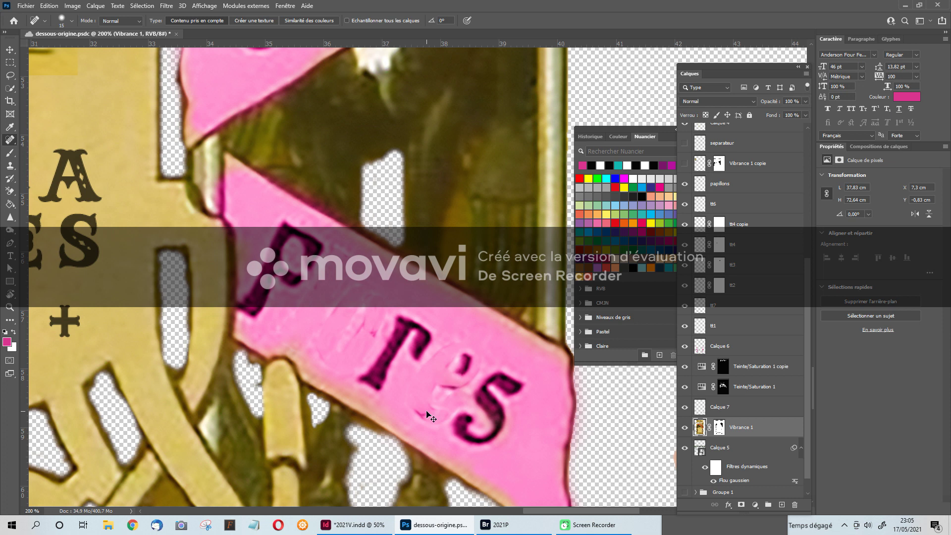
key(ctrl+z)
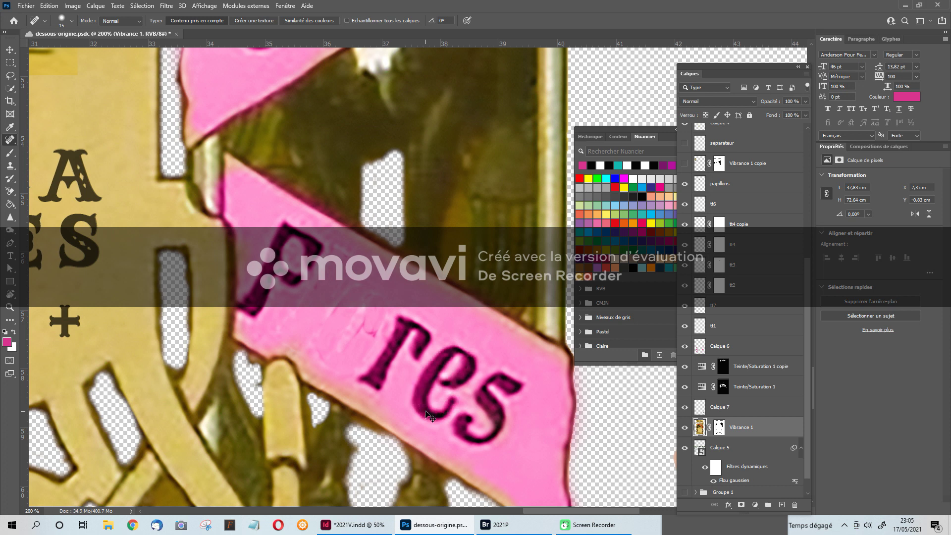
Step: Lasso the letter e on the ribbon, move it into the gap between F and r, and deselect it
click(9, 75)
drag(424, 363, 409, 399)
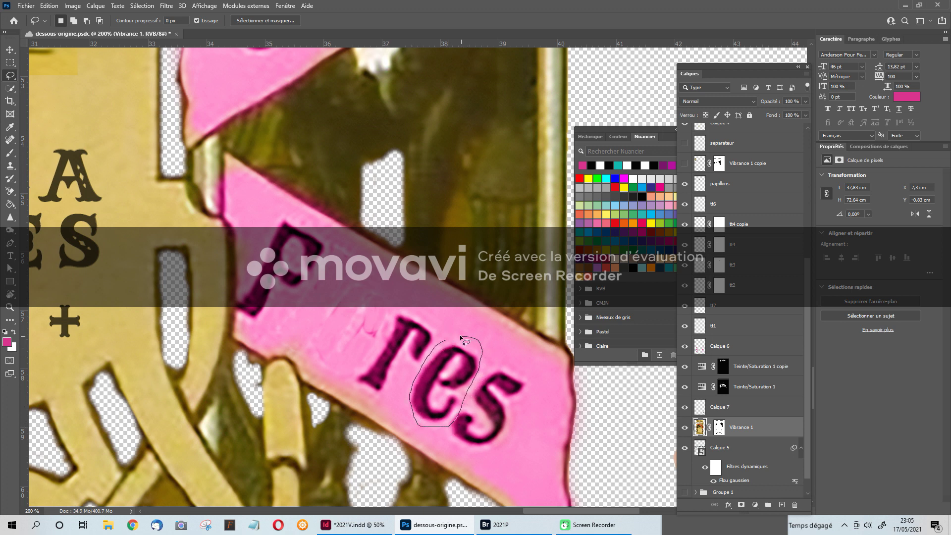
drag(460, 338, 462, 340)
click(9, 50)
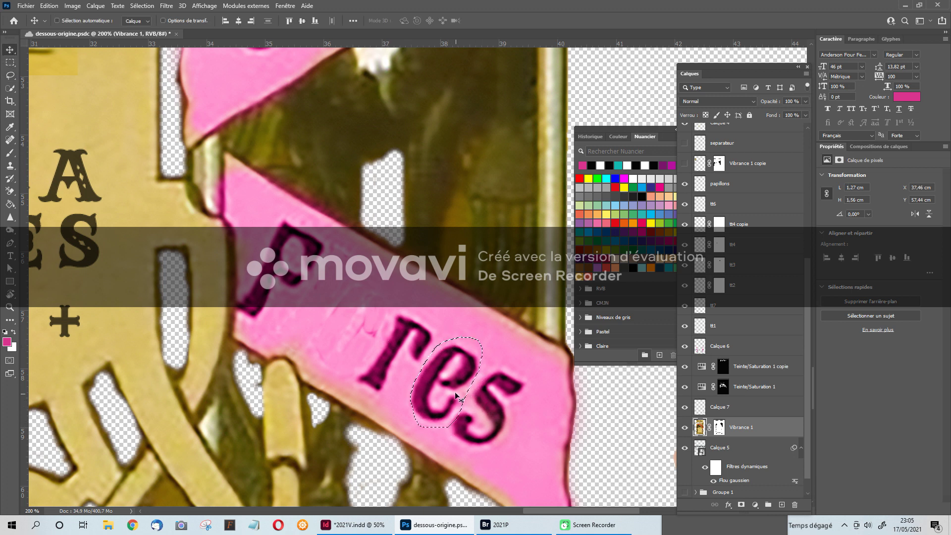
mouse_move(455, 396)
mouse_down()
mouse_move(448, 382)
mouse_move(267, 329)
mouse_move(333, 324)
mouse_up()
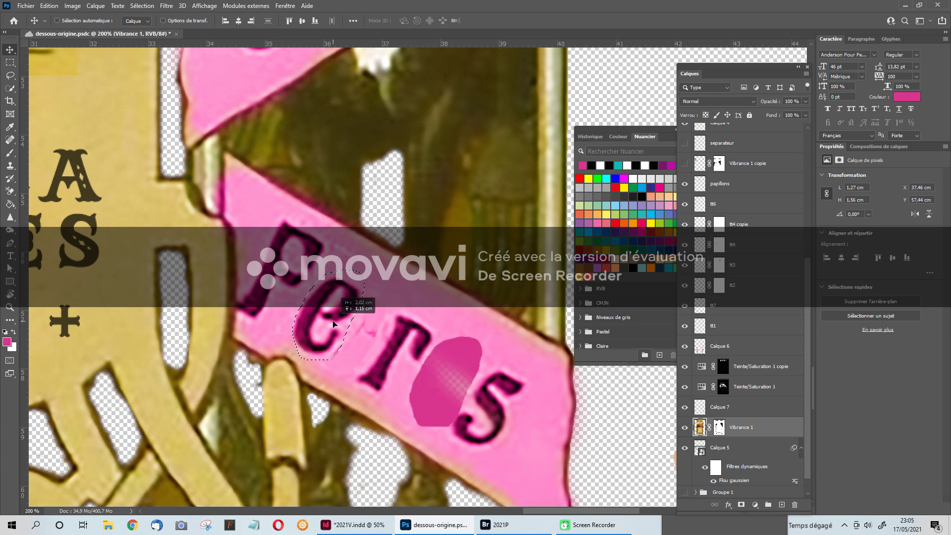
drag(334, 324, 339, 326)
drag(532, 454, 421, 358)
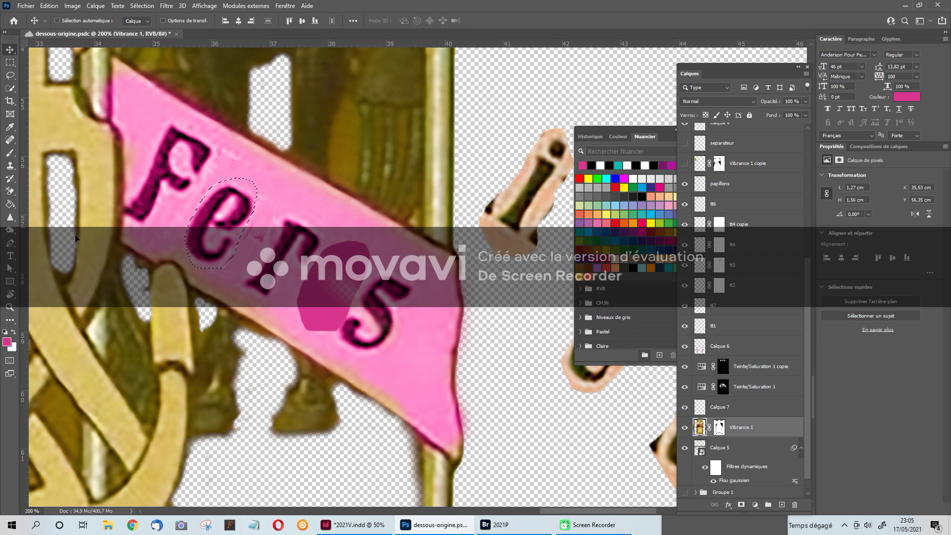
key(ctrl)
key(ctrl+d)
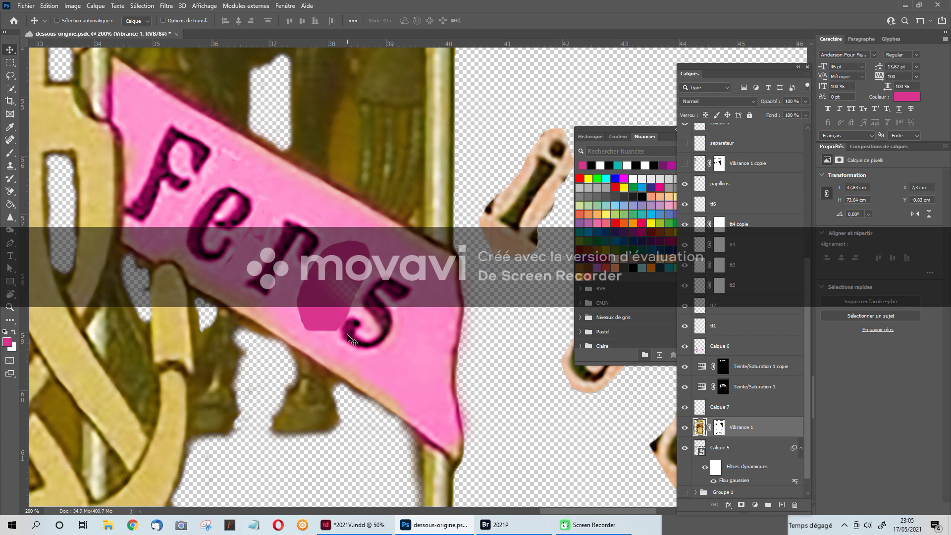
Step: Lasso the loose letter i beside the ribbon, move it between r and s, and nudge it slightly to the right
drag(315, 312, 365, 340)
ctrl+alt+click(365, 340)
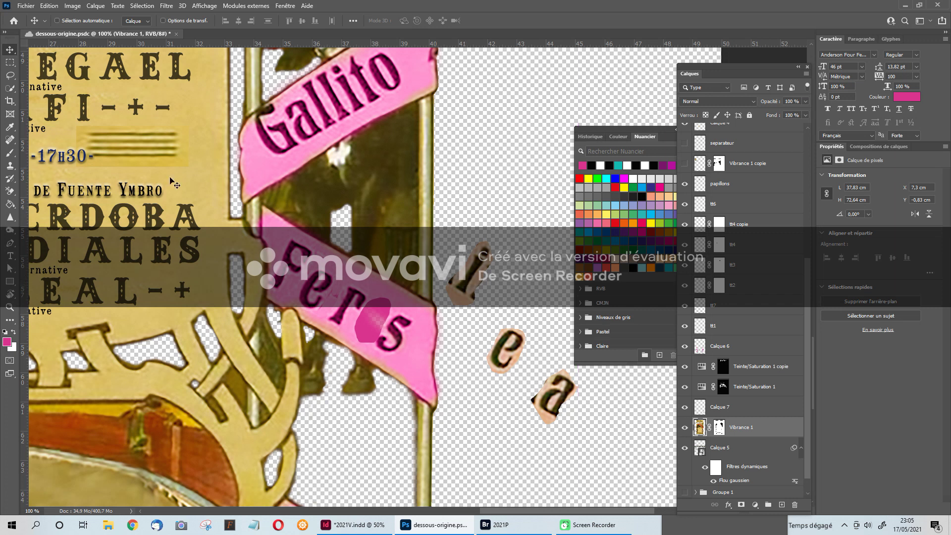
click(14, 76)
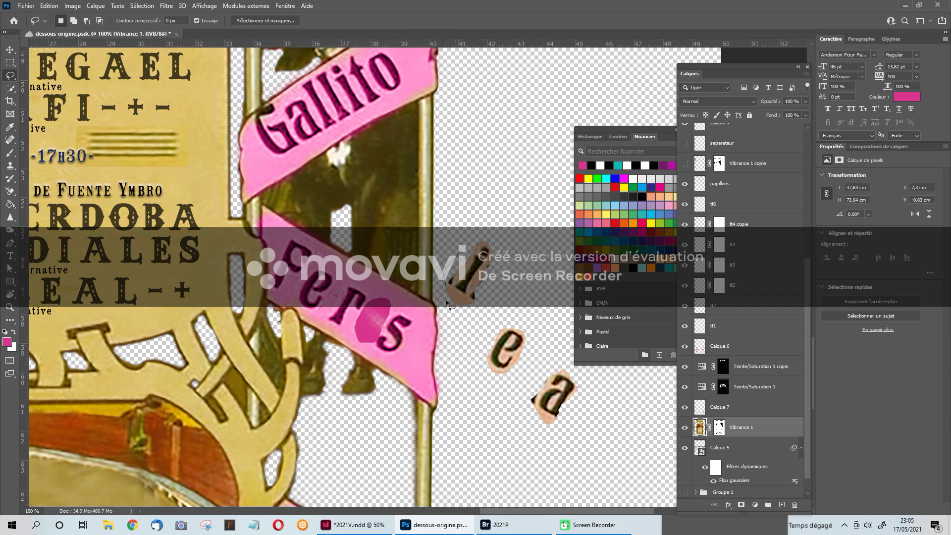
mouse_move(451, 305)
mouse_down()
mouse_move(502, 259)
mouse_move(483, 237)
mouse_move(495, 270)
mouse_move(382, 319)
mouse_up()
key(v)
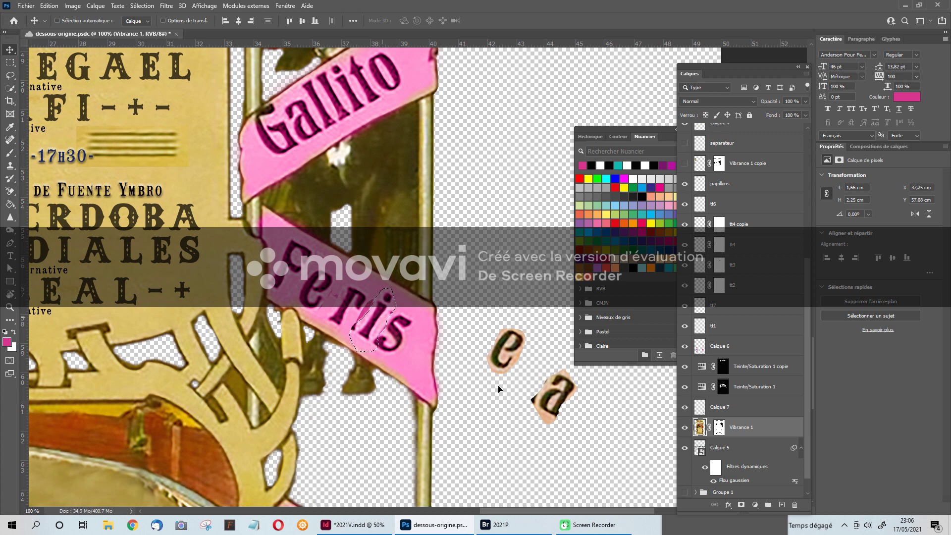
key(Right)
key(Right)
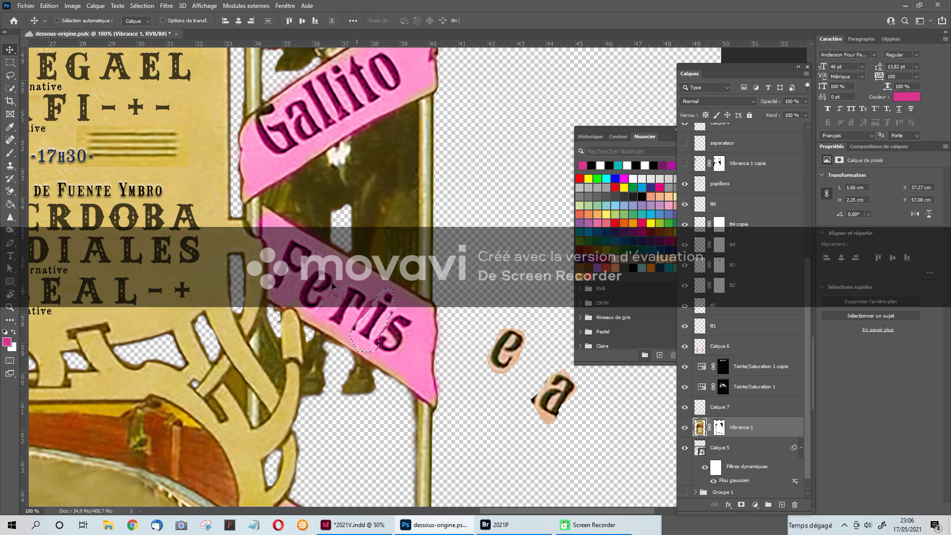
Step: Lasso the loose letter a on the Vibrance 1 layer, move it over the s at the ribbon's end, and deselect it
click(7, 78)
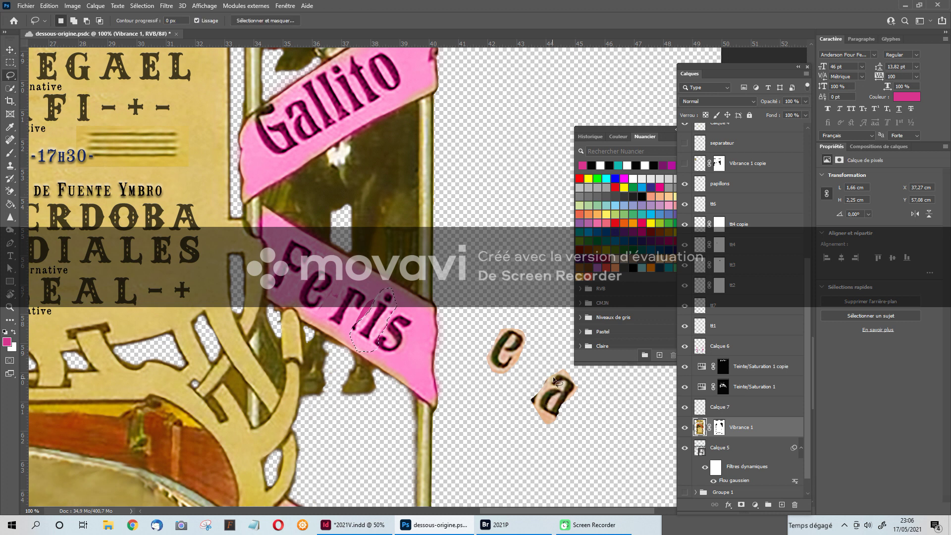
drag(547, 365, 529, 404)
mouse_move(577, 423)
mouse_down()
mouse_move(575, 363)
mouse_move(552, 363)
mouse_up()
mouse_move(553, 405)
mouse_down()
mouse_move(553, 396)
mouse_move(557, 407)
mouse_up()
key(v)
drag(557, 404, 557, 405)
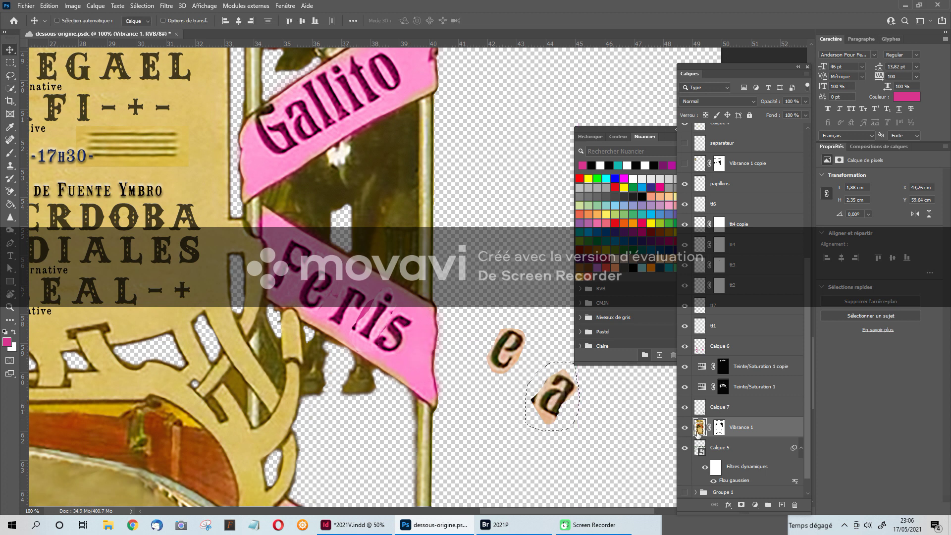
click(686, 428)
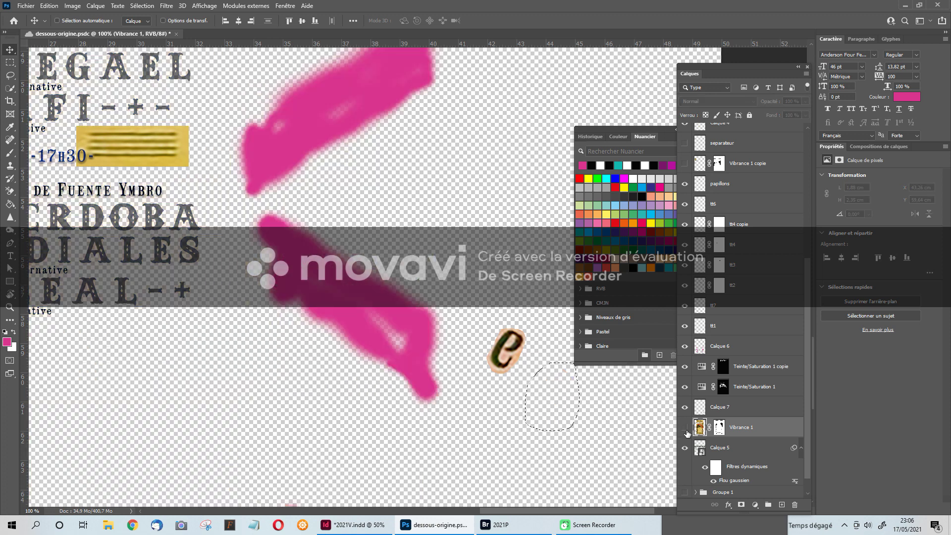
click(685, 429)
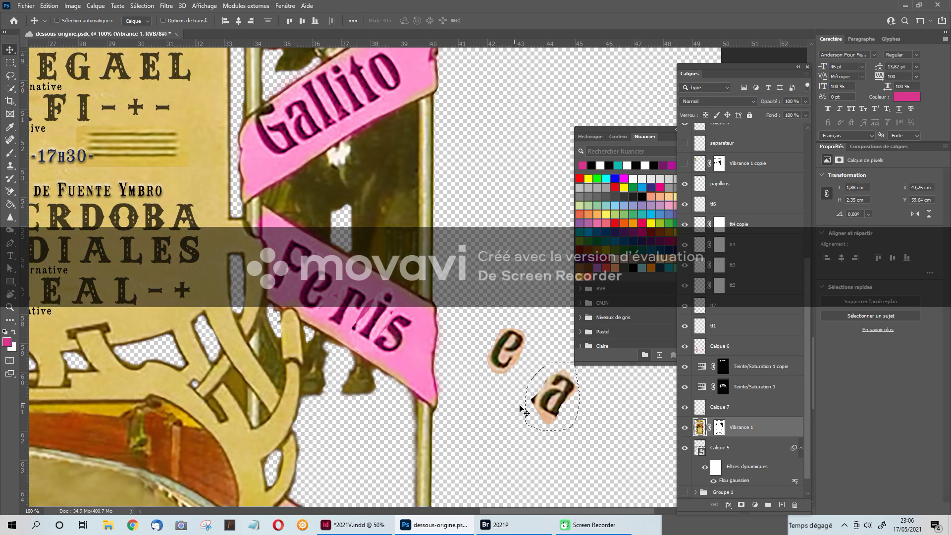
mouse_move(536, 415)
mouse_down()
mouse_move(365, 340)
mouse_move(391, 352)
mouse_move(402, 347)
mouse_up()
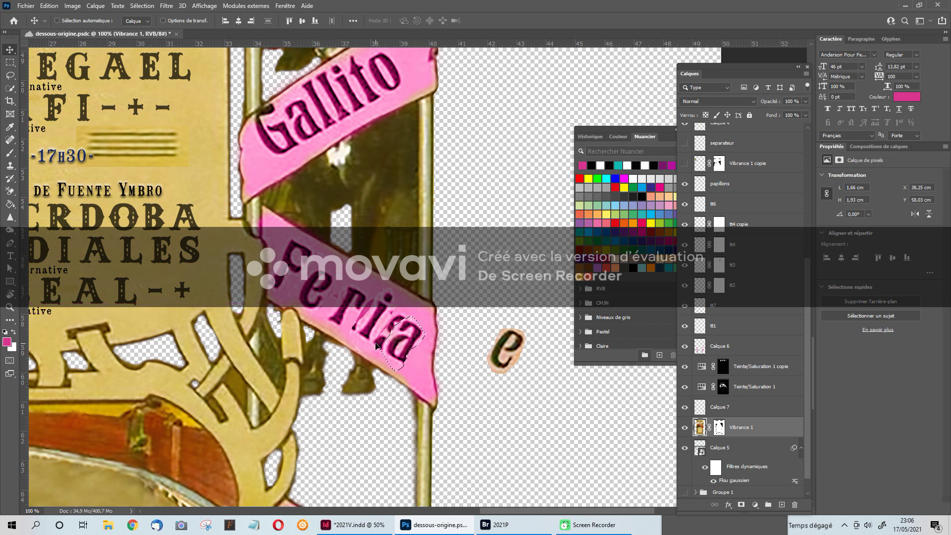
ctrl+click(369, 344)
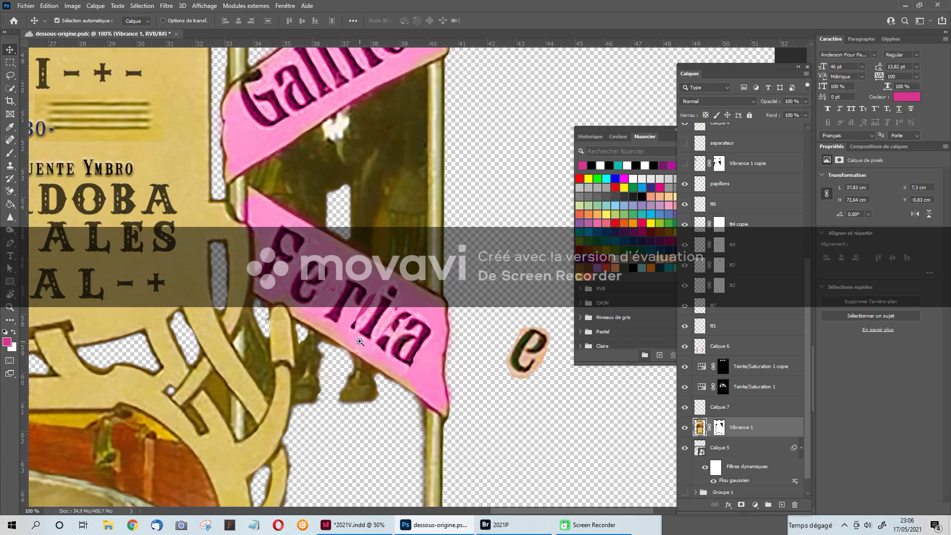
ctrl+click(359, 341)
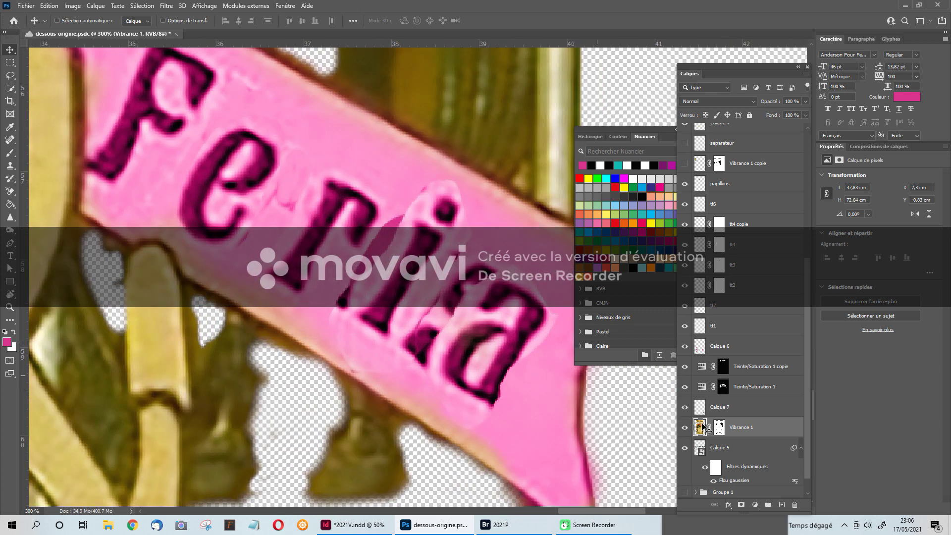
Step: Heal the ribbon between the e and r and erase the leftover marks between the r and i with the Spot Healing Brush
key(b)
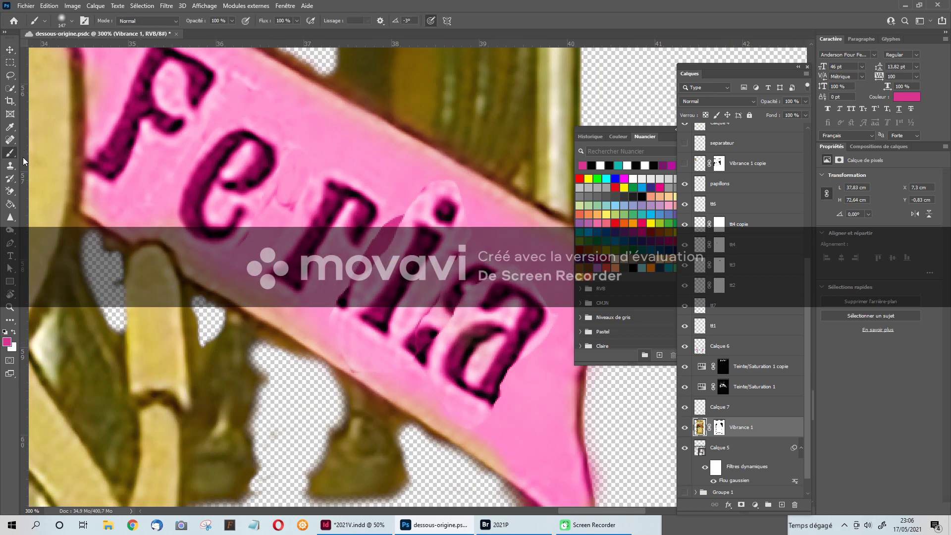
click(10, 168)
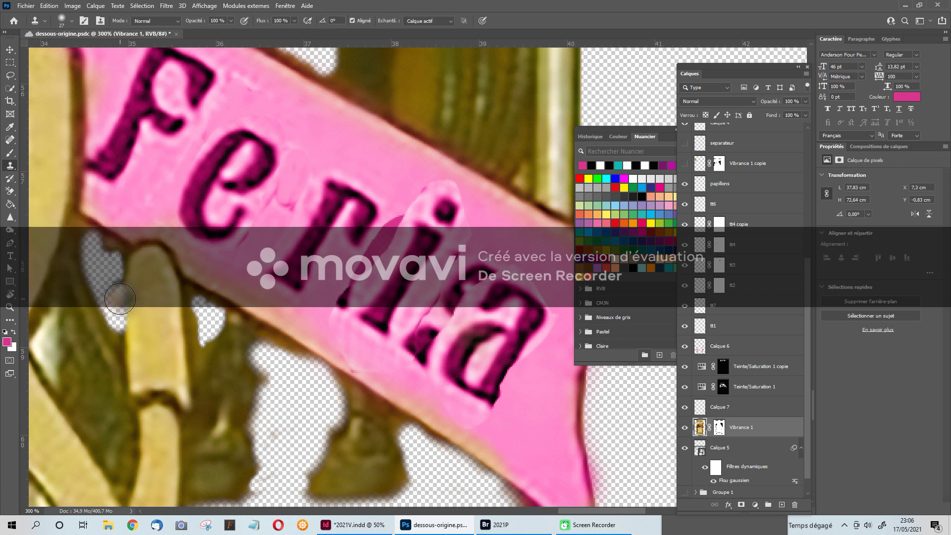
right_click(11, 167)
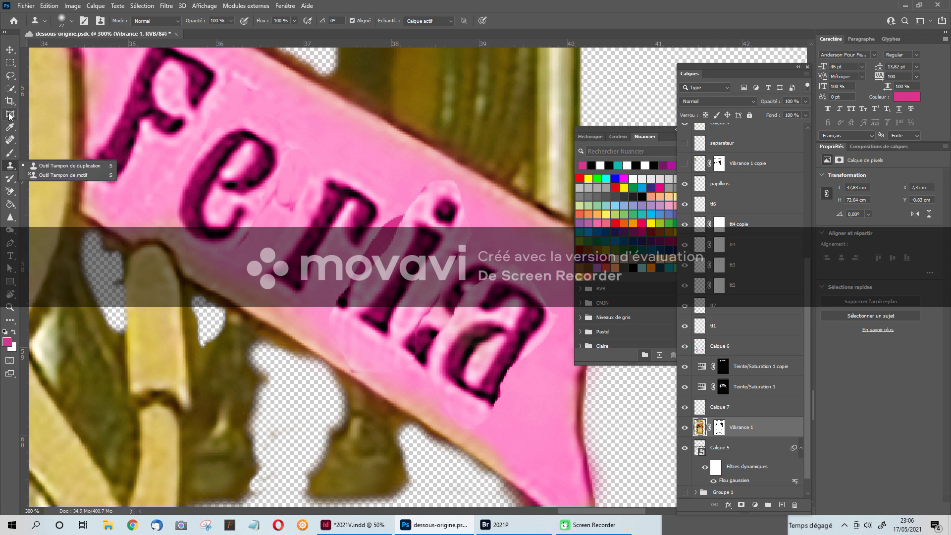
click(10, 139)
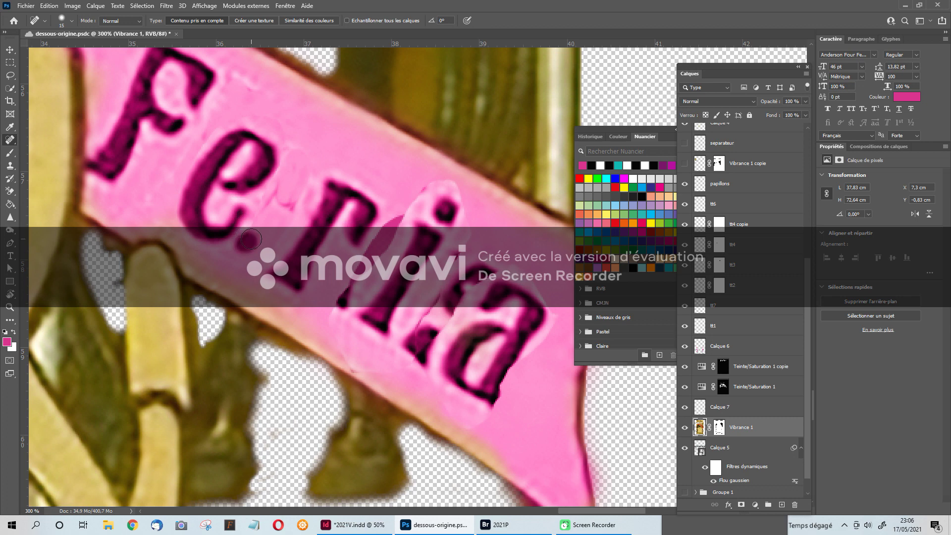
drag(272, 197, 310, 202)
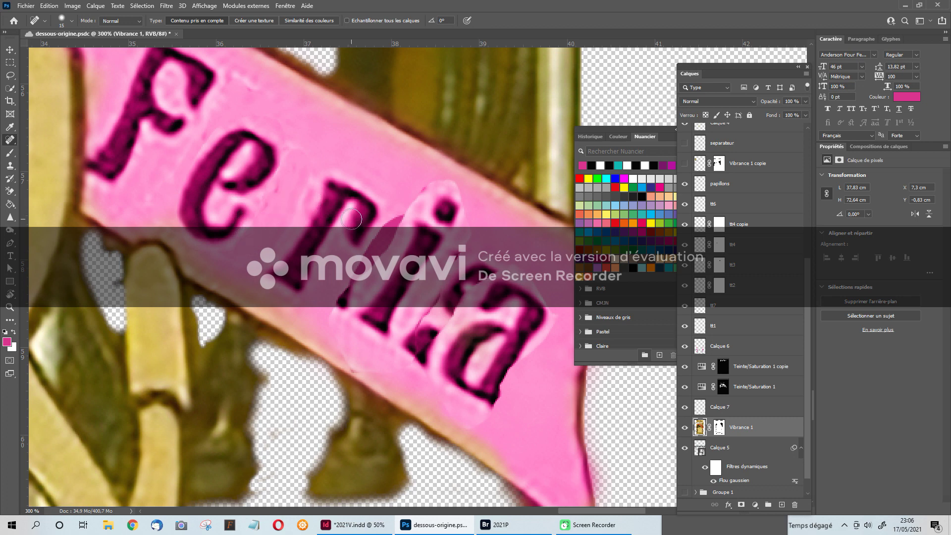
mouse_move(403, 220)
mouse_down()
mouse_move(376, 235)
mouse_move(352, 284)
mouse_up()
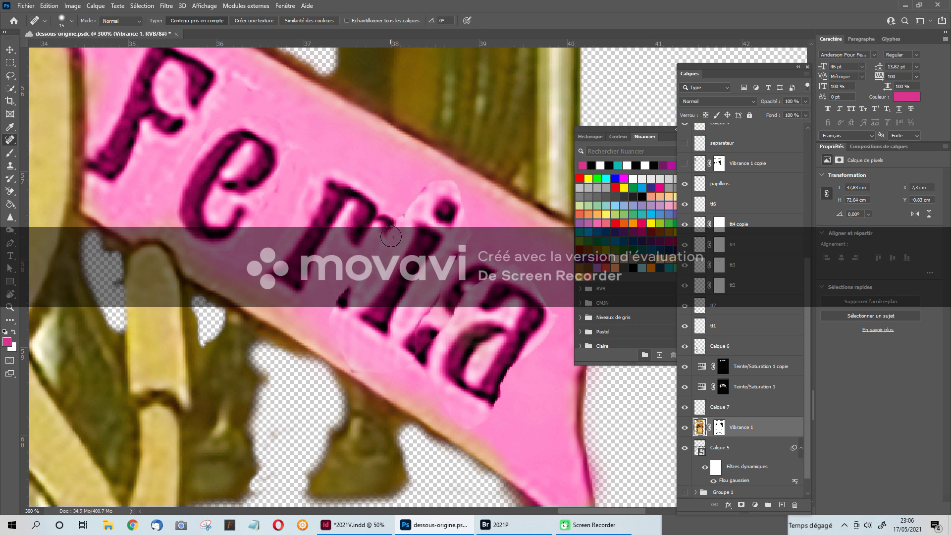
drag(400, 219, 389, 233)
mouse_move(352, 286)
mouse_down()
mouse_move(340, 312)
mouse_move(347, 300)
mouse_move(326, 314)
mouse_move(345, 323)
mouse_up()
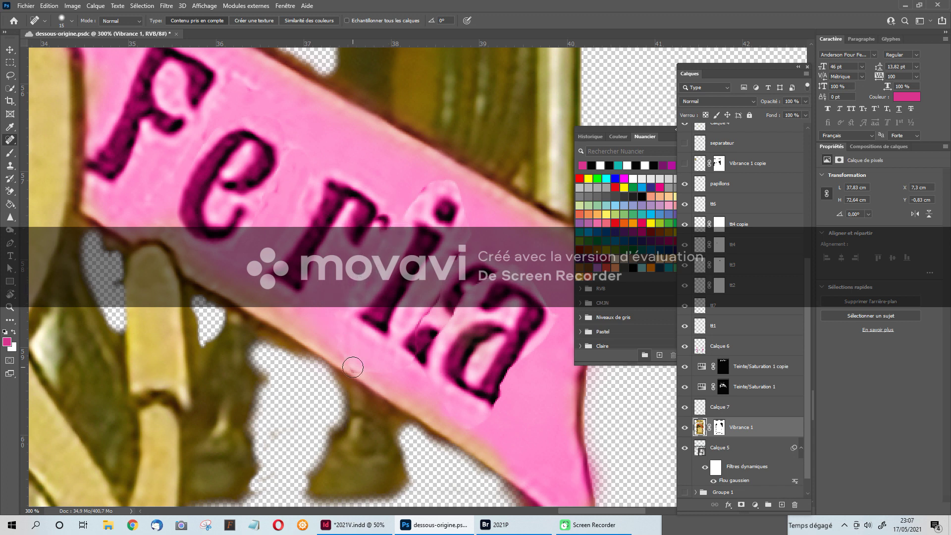
Step: Erase the remains of the old s between the i and a with Spot Healing Brush strokes
click(413, 369)
mouse_move(486, 270)
mouse_down()
mouse_move(439, 312)
mouse_move(449, 313)
mouse_move(485, 266)
mouse_move(458, 284)
mouse_move(425, 362)
mouse_up()
drag(438, 317, 461, 289)
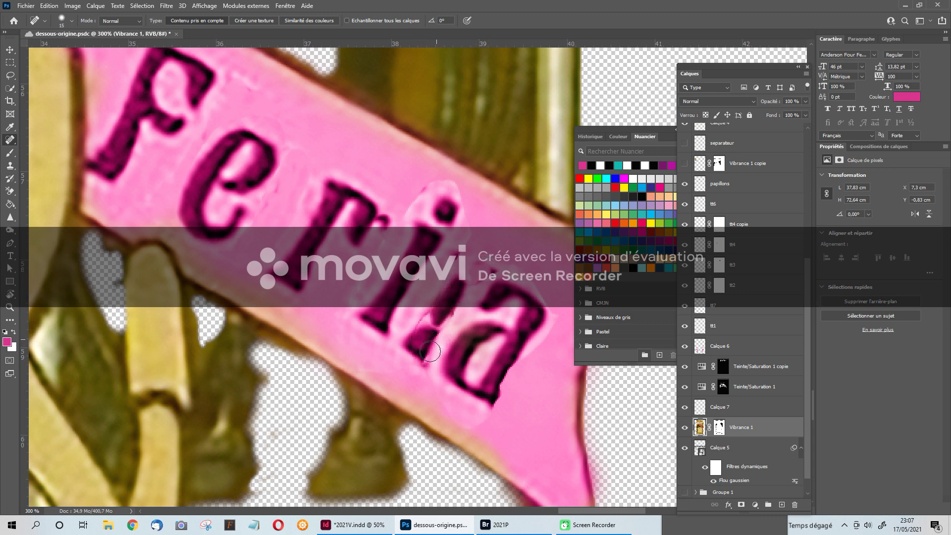
mouse_move(429, 350)
mouse_down()
mouse_move(417, 338)
mouse_move(436, 335)
mouse_up()
mouse_move(462, 288)
mouse_down()
mouse_move(440, 322)
mouse_move(431, 305)
mouse_move(459, 262)
mouse_up()
mouse_move(490, 273)
mouse_down()
mouse_move(441, 306)
mouse_move(436, 330)
mouse_up()
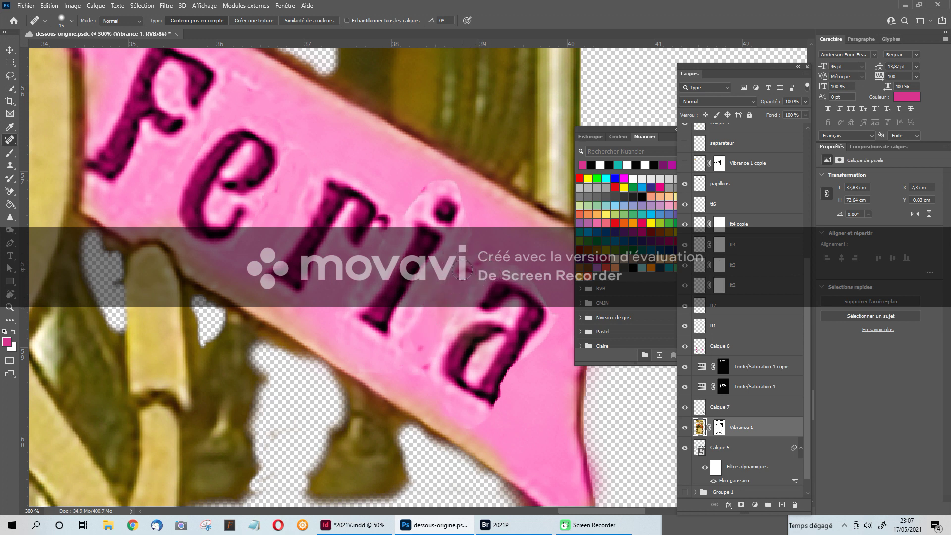
Step: Heal the pale outline beside the dot of the i and the blemishes around the F and e
mouse_move(448, 191)
mouse_down()
mouse_move(417, 182)
mouse_move(464, 194)
mouse_move(471, 207)
mouse_move(407, 215)
mouse_move(378, 225)
mouse_up()
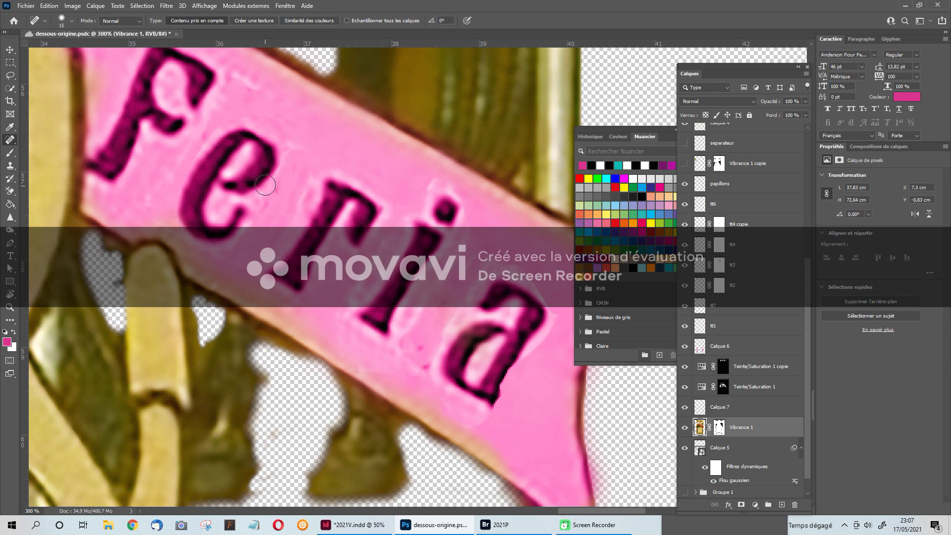
drag(318, 166, 295, 218)
drag(290, 141, 284, 170)
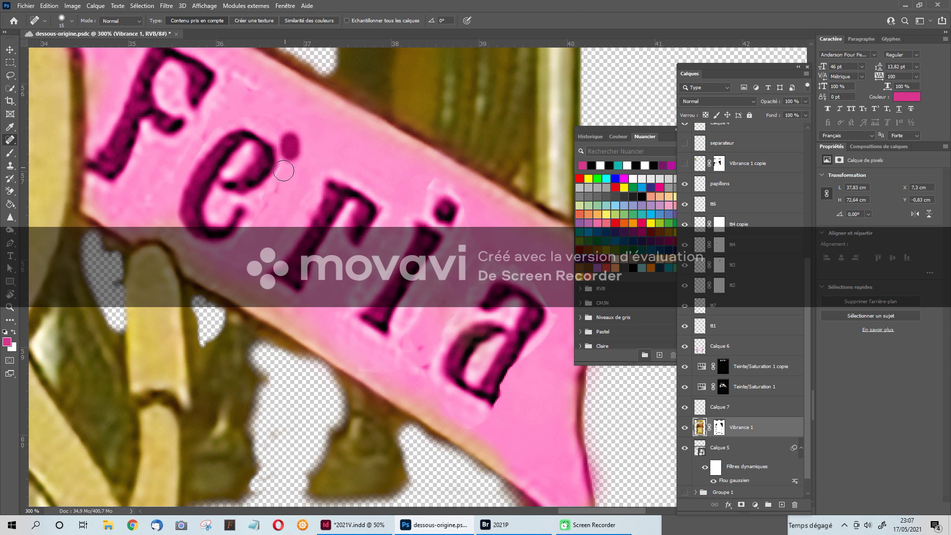
mouse_move(207, 105)
mouse_down()
mouse_move(321, 160)
mouse_move(288, 154)
mouse_up()
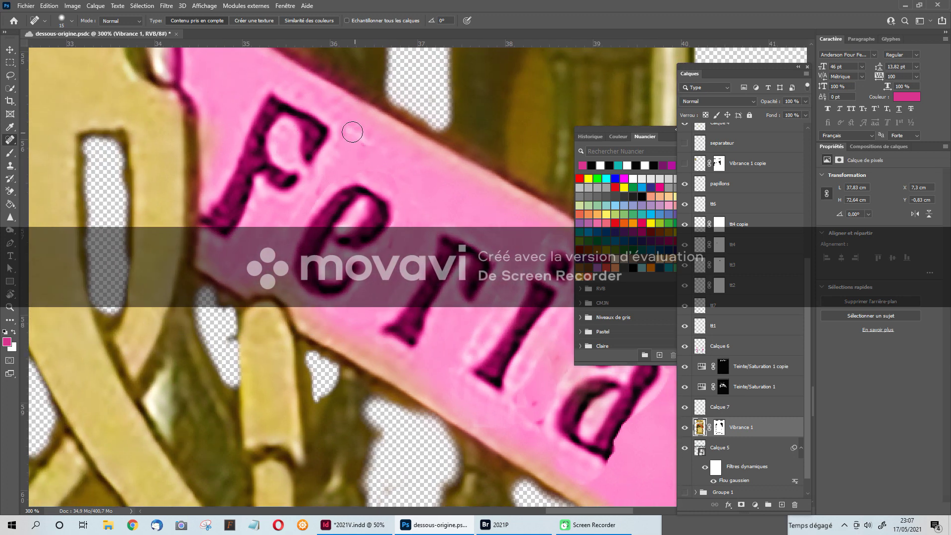
drag(346, 130, 372, 150)
mouse_move(432, 213)
mouse_down()
mouse_move(329, 168)
mouse_move(289, 139)
mouse_up()
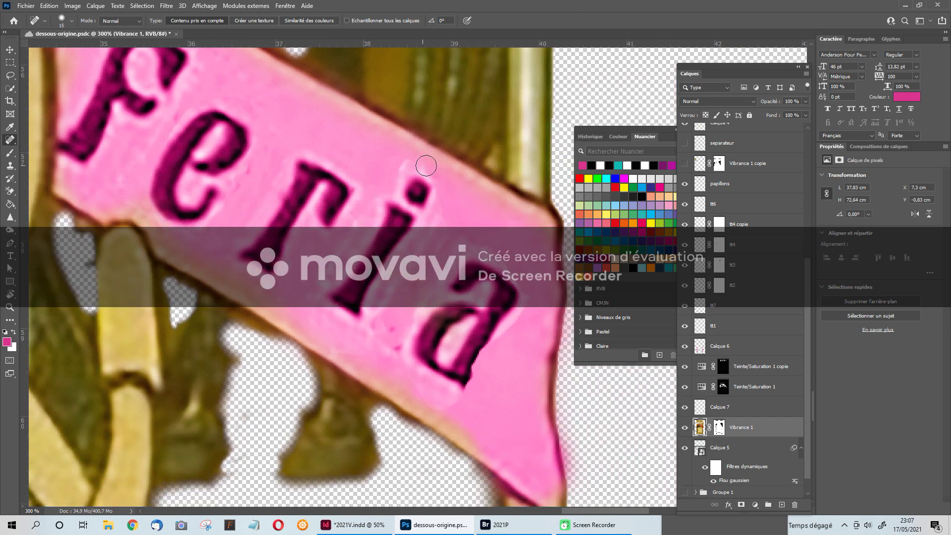
Step: Smooth the ribbon above and between the r, i and a with Spot Healing Brush strokes
drag(398, 165, 424, 164)
mouse_move(440, 244)
mouse_down()
mouse_move(492, 252)
mouse_move(515, 274)
mouse_move(520, 297)
mouse_move(499, 344)
mouse_up()
drag(513, 268, 520, 283)
drag(471, 250, 426, 302)
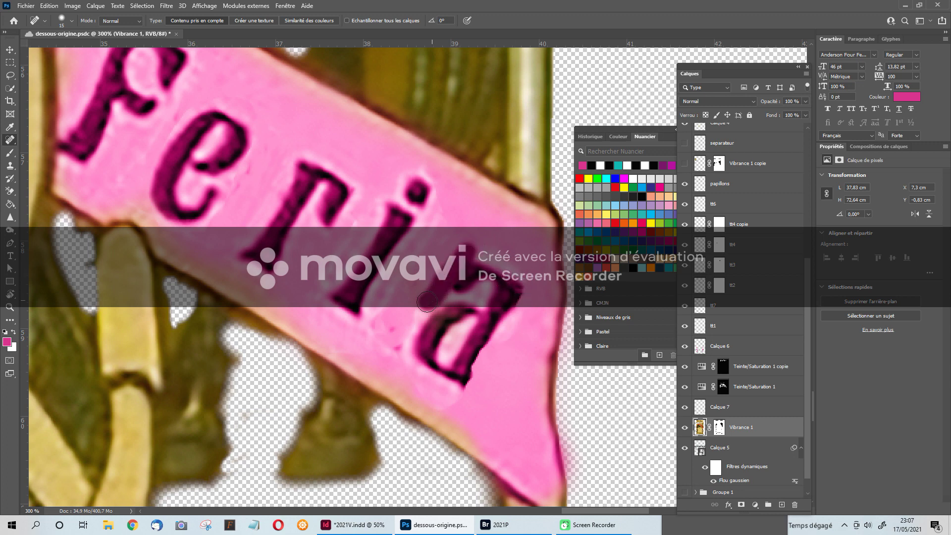
drag(439, 222, 386, 316)
drag(353, 230, 320, 289)
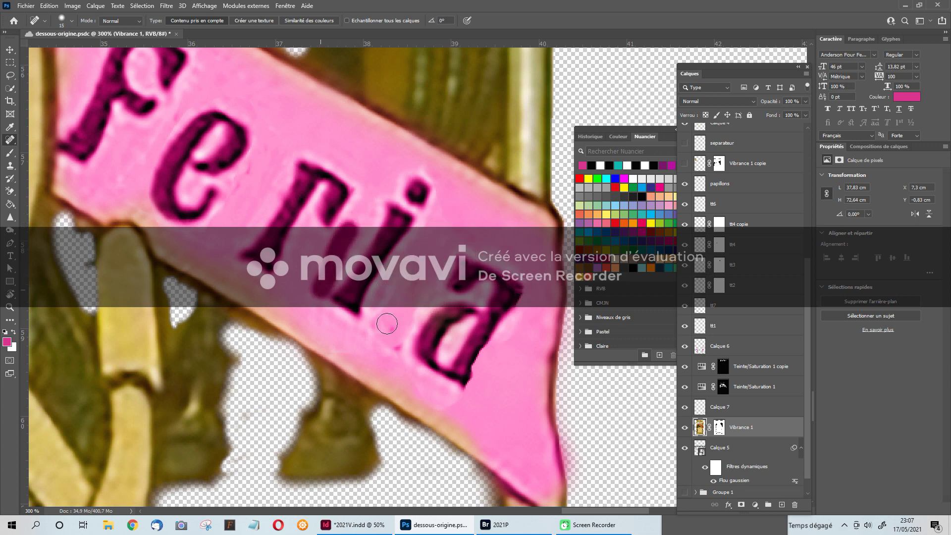
Step: Retouch the ribbon beneath the final a with repeated Spot Healing Brush strokes and dabs
drag(378, 350, 469, 402)
mouse_move(409, 386)
mouse_down()
mouse_move(401, 367)
mouse_move(453, 392)
mouse_move(401, 372)
mouse_move(433, 396)
mouse_up()
mouse_move(405, 366)
mouse_down()
mouse_move(441, 388)
mouse_move(404, 368)
mouse_move(453, 397)
mouse_up()
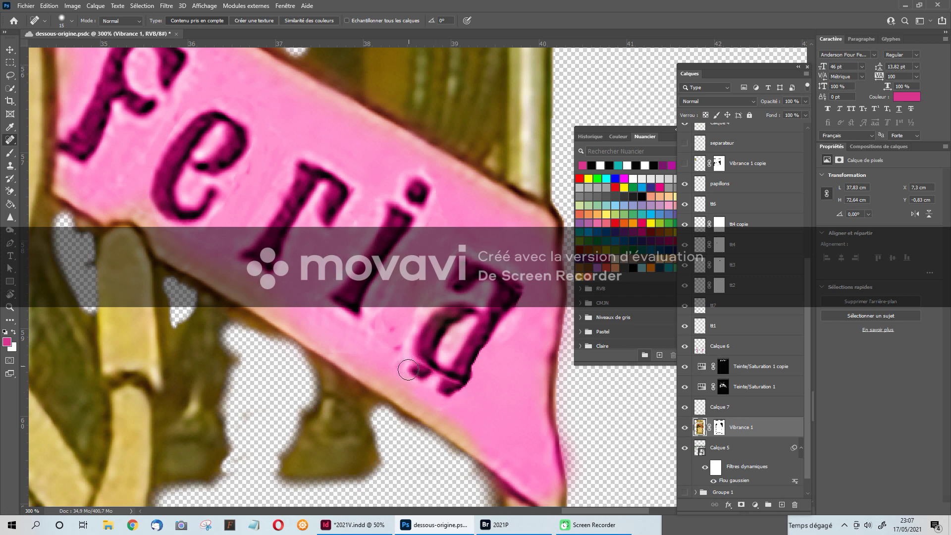
drag(408, 369, 459, 393)
drag(412, 372, 440, 392)
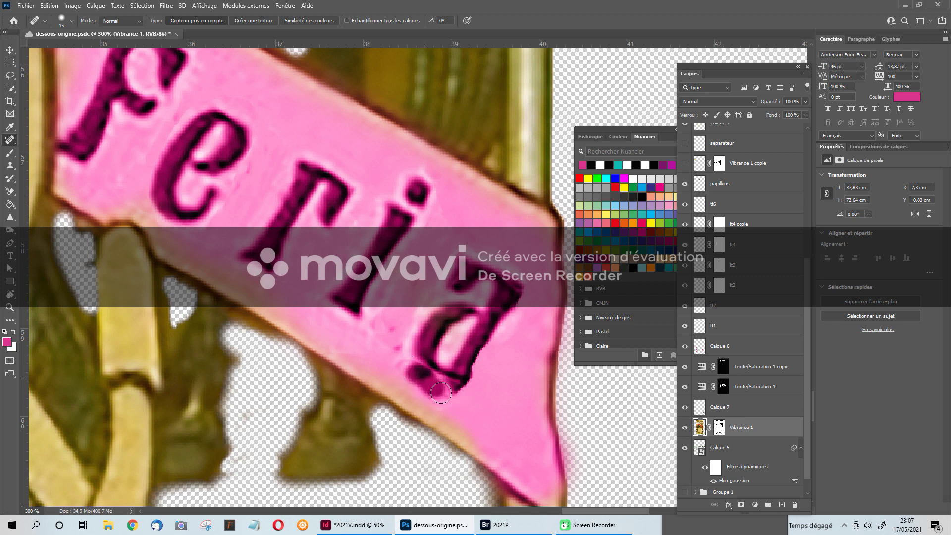
key(alt)
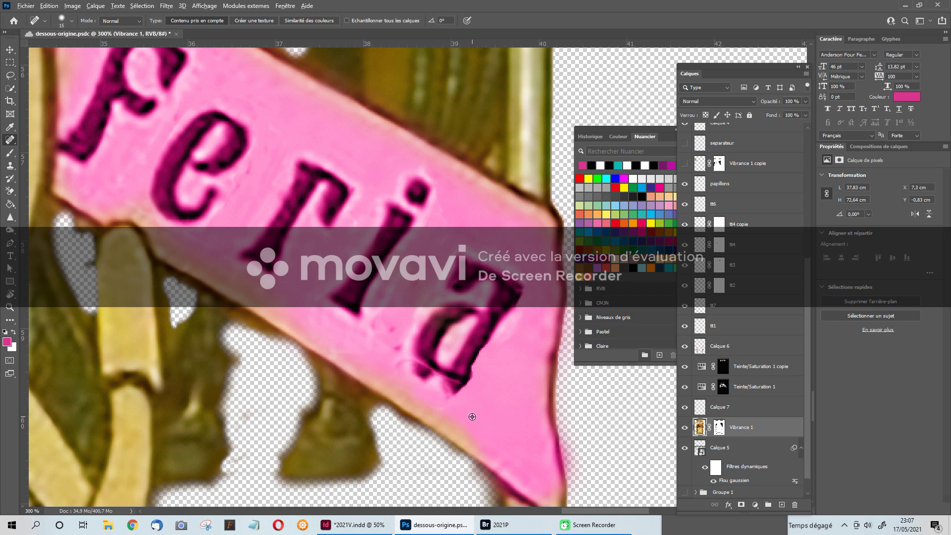
alt+click(471, 416)
click(458, 202)
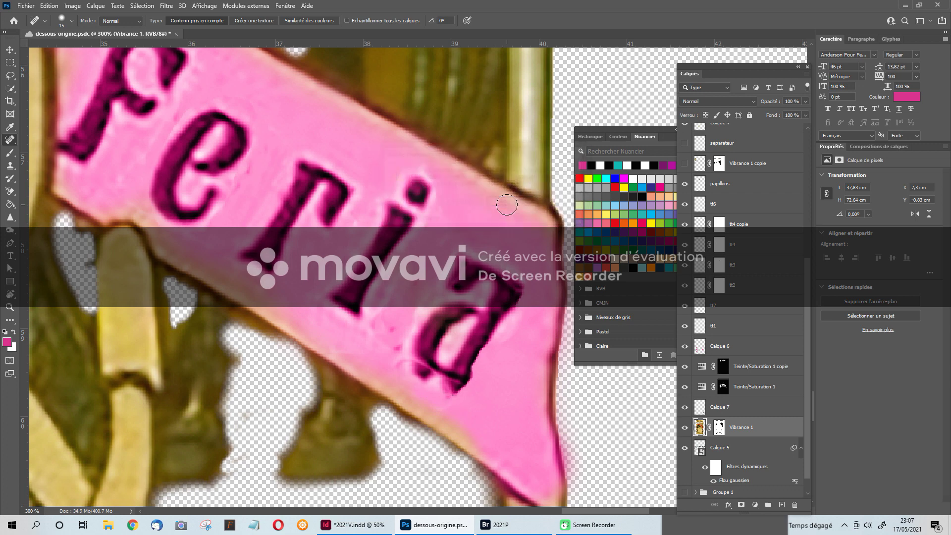
click(398, 353)
click(420, 377)
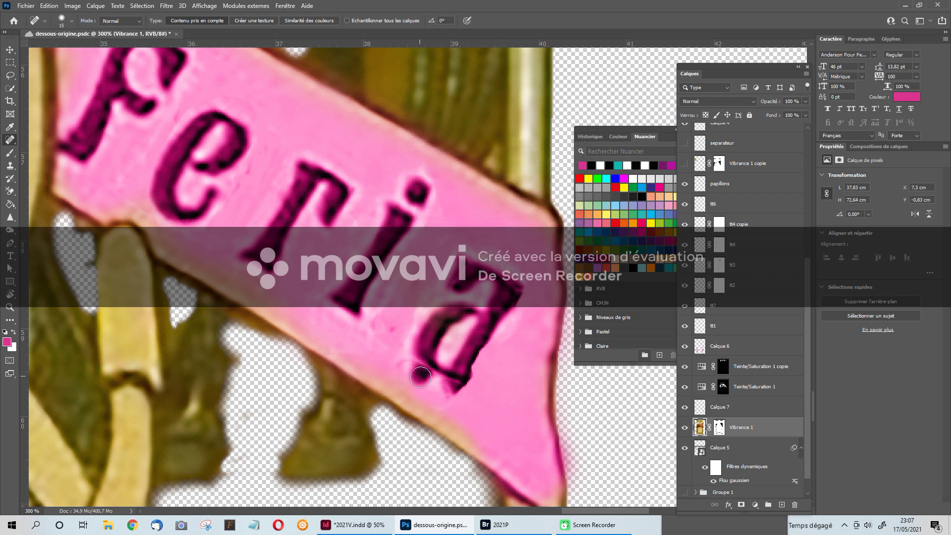
click(448, 390)
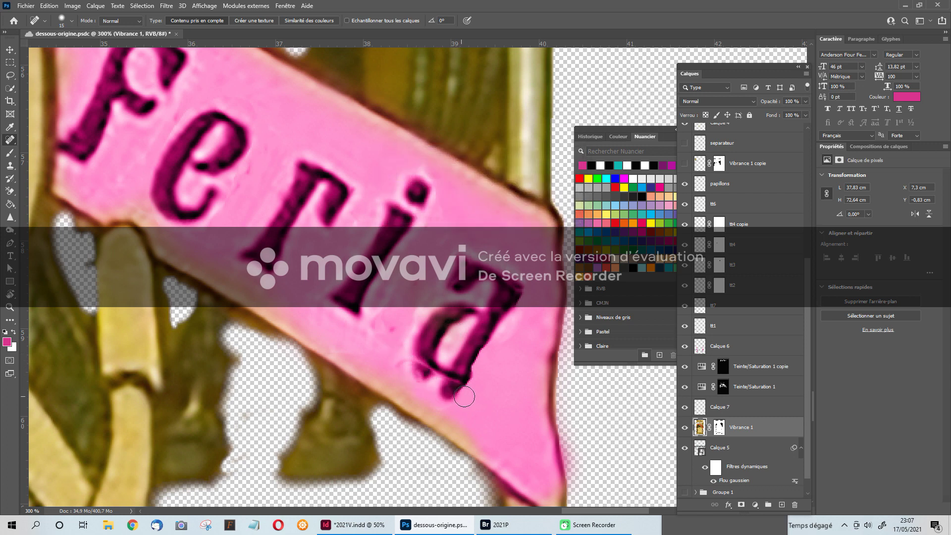
Step: Clone part of the dark lettering into an acute accent above the e using the Clone Stamp
alt+click(287, 285)
drag(208, 214, 289, 277)
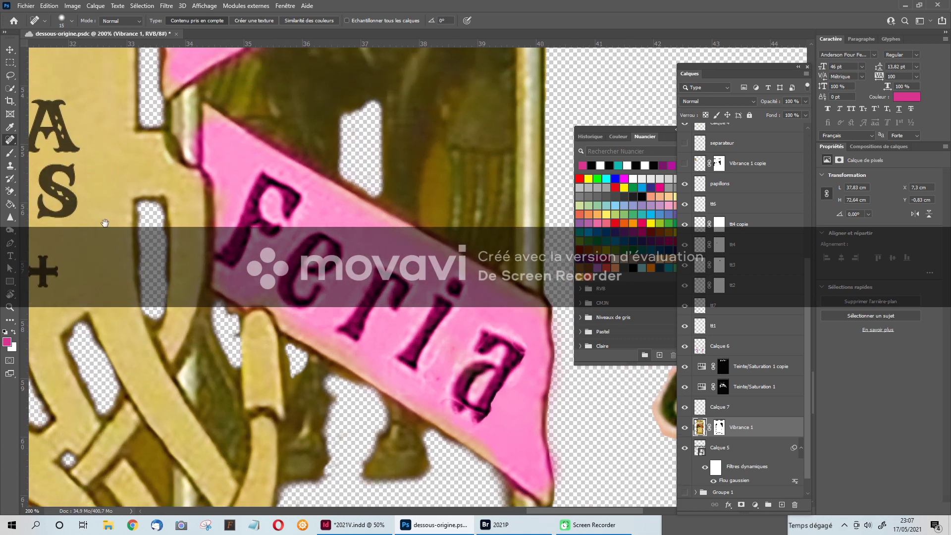
click(10, 154)
drag(219, 276, 203, 330)
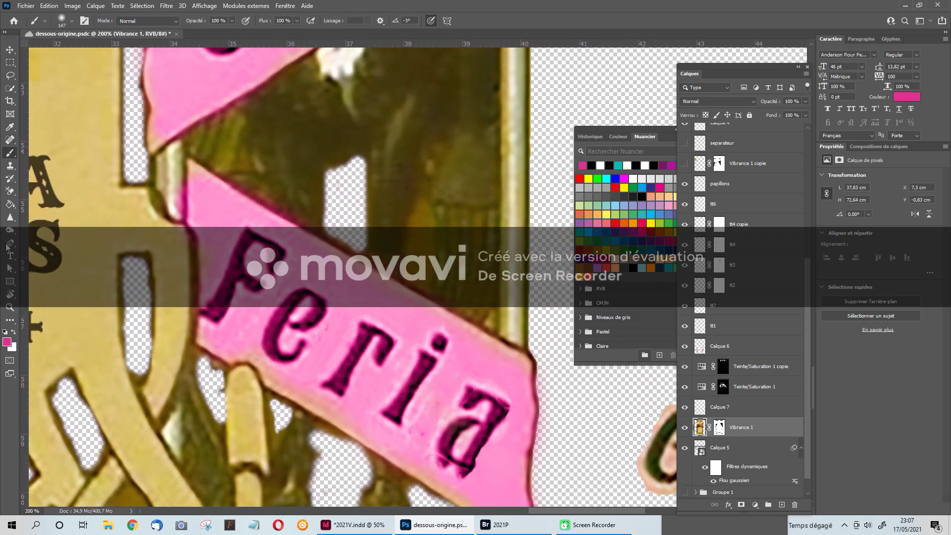
click(10, 165)
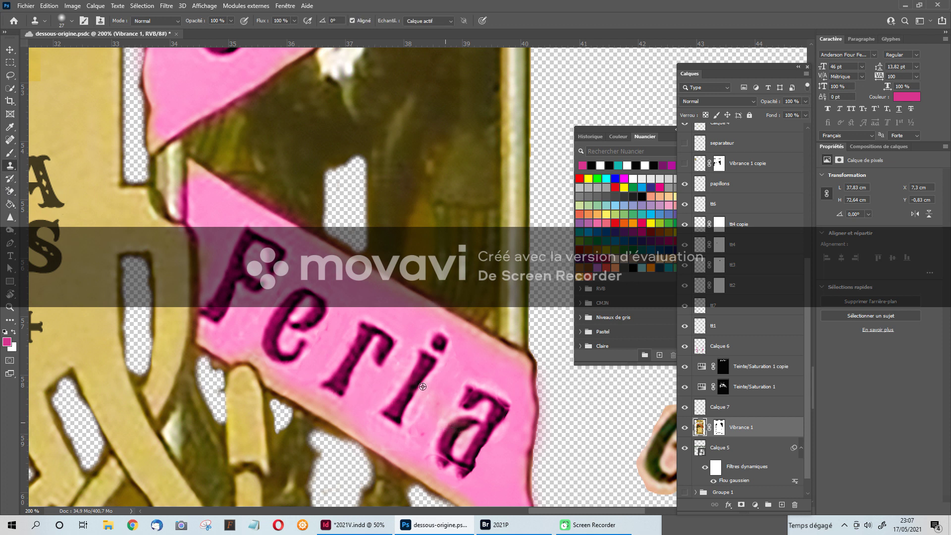
alt+click(273, 277)
drag(327, 280, 338, 281)
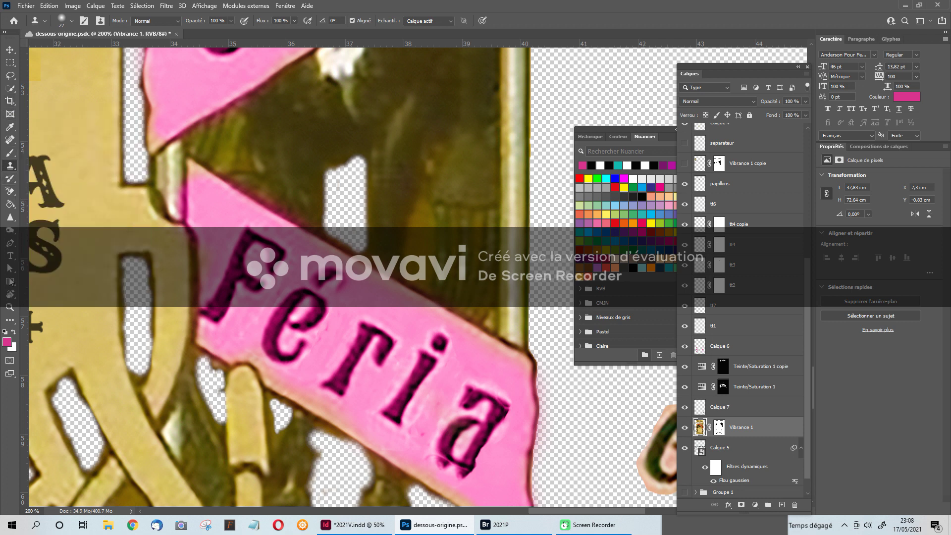
Step: Check the retouched Féria ribbon within the whole poster and save the document
click(12, 140)
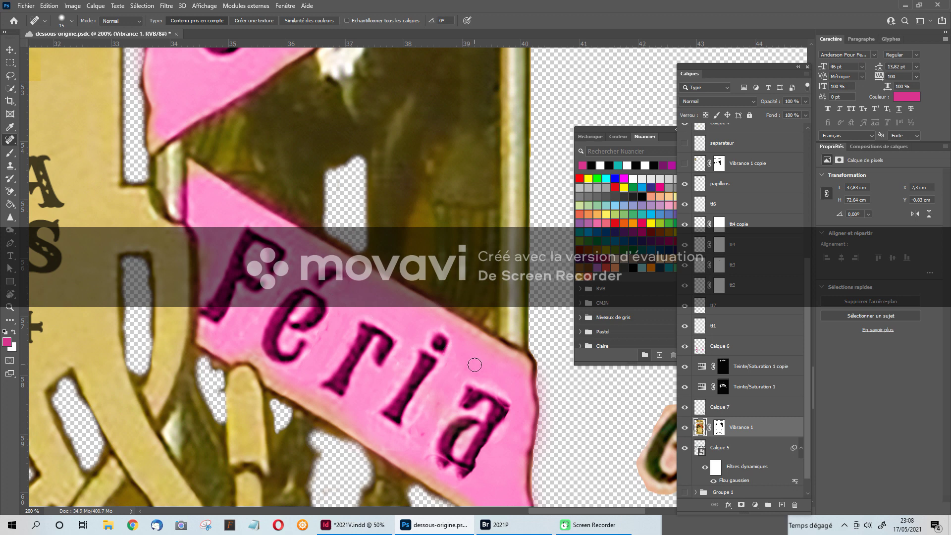
scroll(465, 412, down, 3)
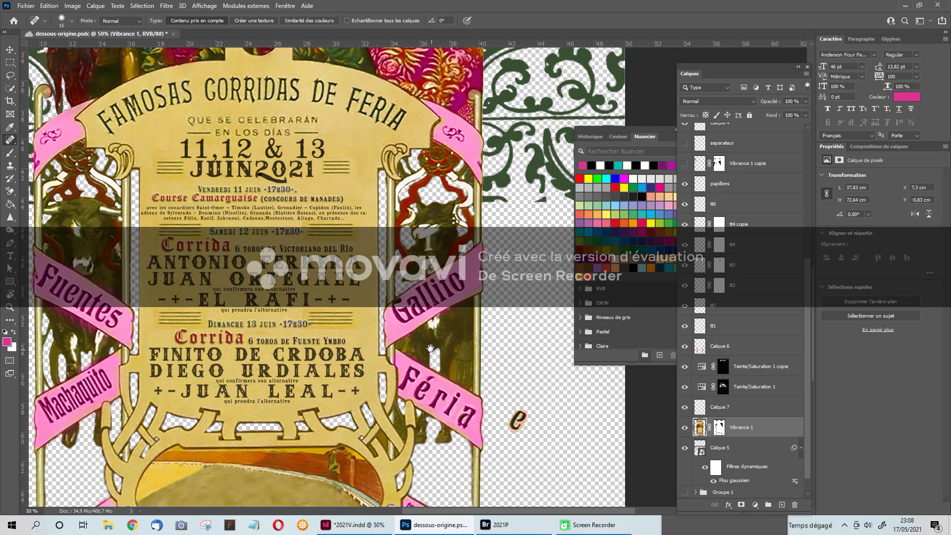
drag(430, 348, 431, 277)
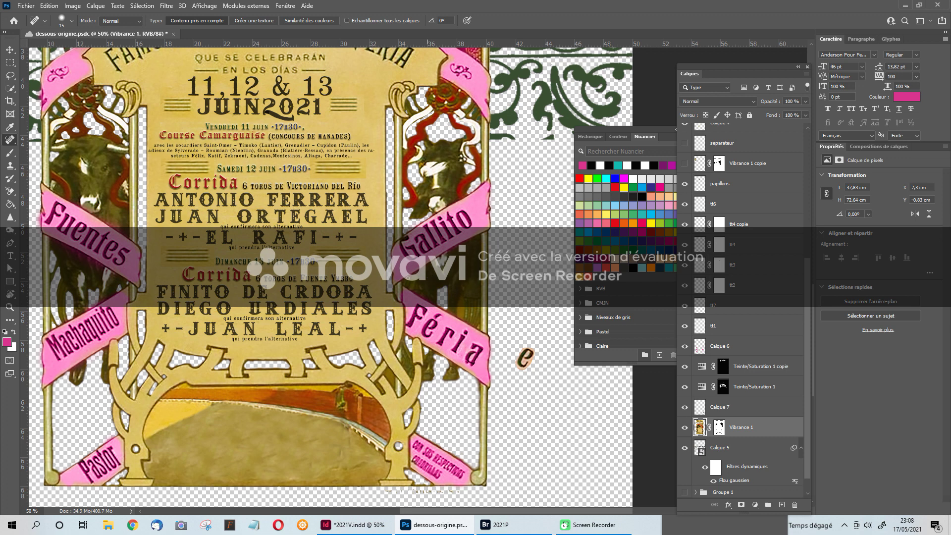
key(ctrl+s)
Step: Lasso the word Féria on the pink ribbon and copy it to a new layer
click(10, 76)
ctrl+click(418, 377)
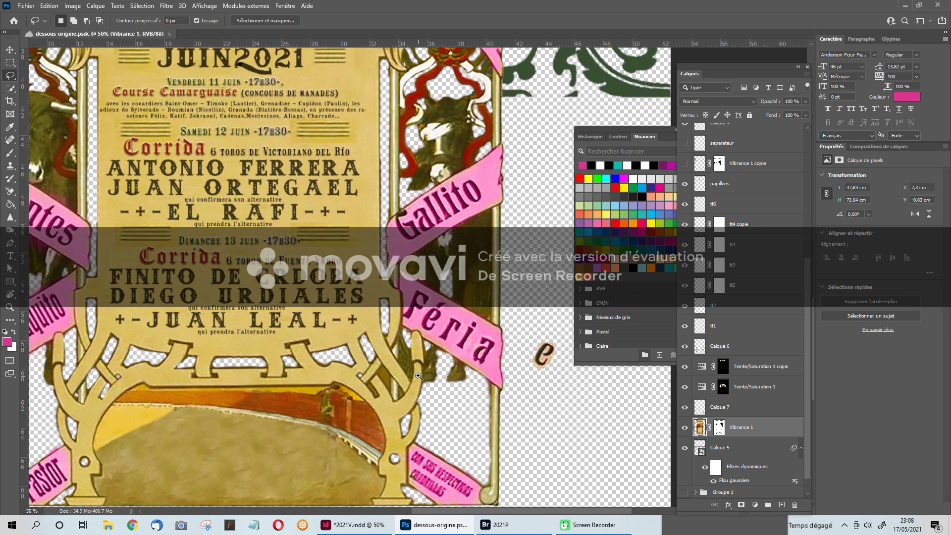
ctrl+click(418, 377)
drag(437, 309, 402, 304)
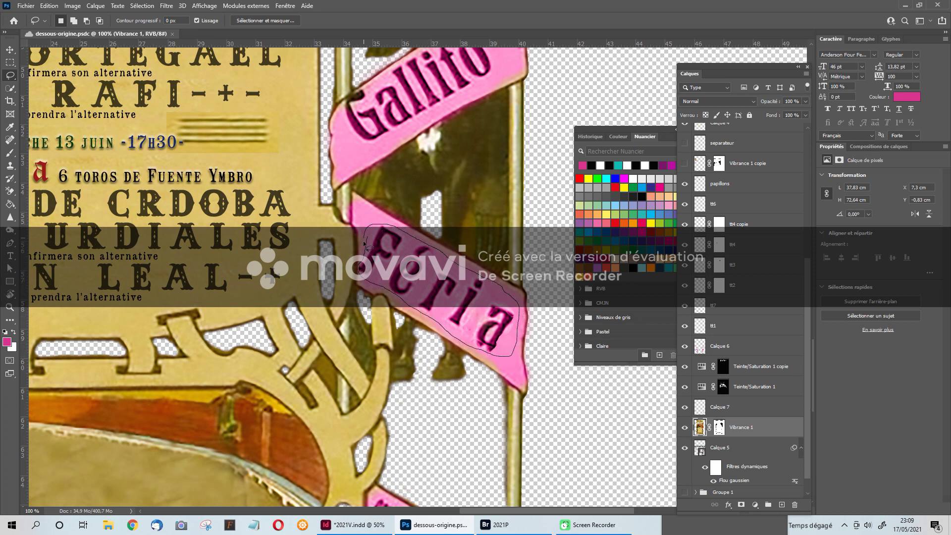
drag(365, 243, 367, 242)
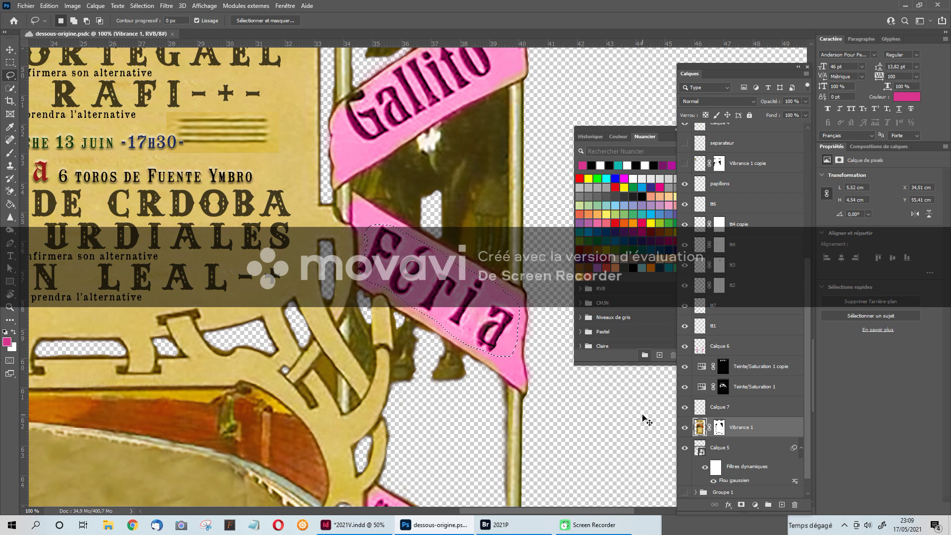
key(ctrl+j)
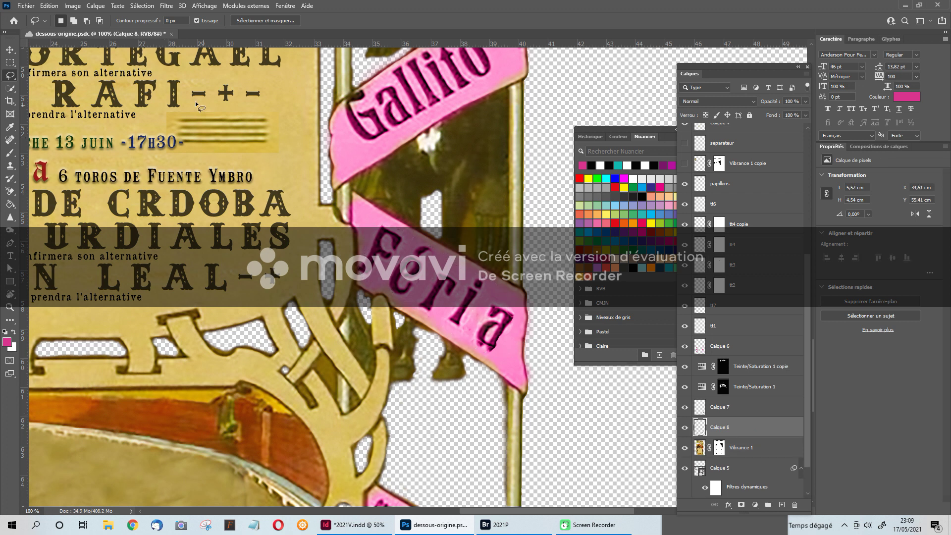
Step: Move the copied Féria onto the arena scene below the text, level it, and enlarge it to about 15.04 × 5.62 cm
click(10, 51)
drag(450, 291, 217, 267)
scroll(212, 304, down, 3)
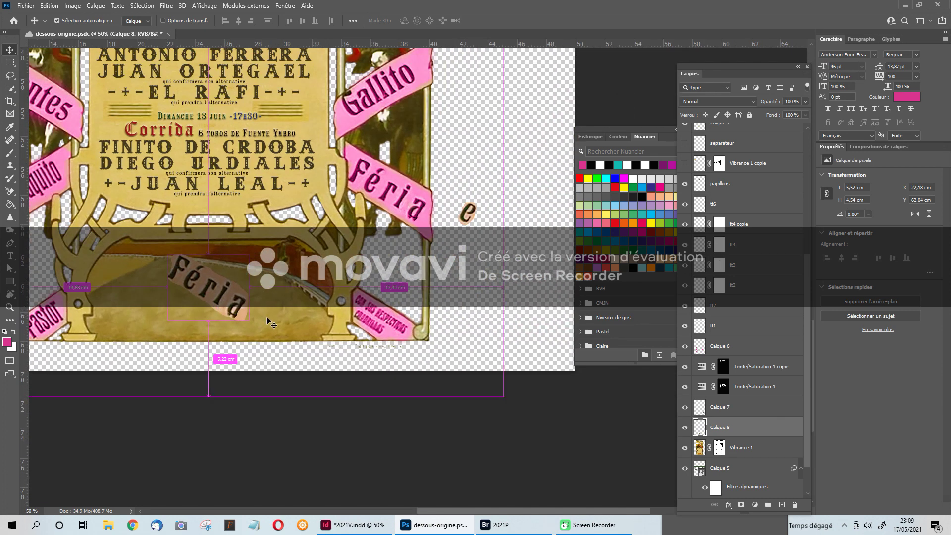
key(ctrl+t)
drag(278, 337, 327, 308)
drag(235, 286, 238, 292)
key(Return)
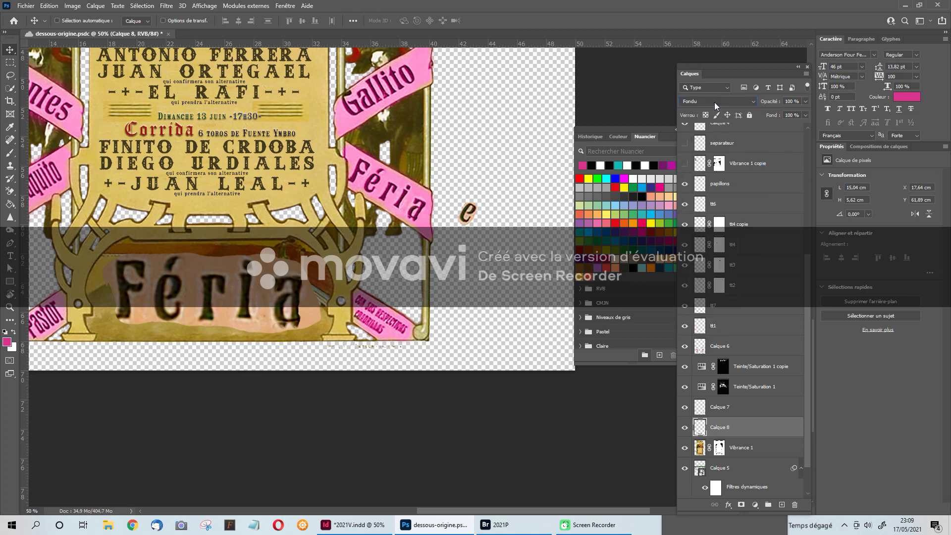
Step: Set the blend mode of the enlarged Féria layer to Obscurcir
scroll(713, 103, down, 1)
scroll(713, 103, up, 1)
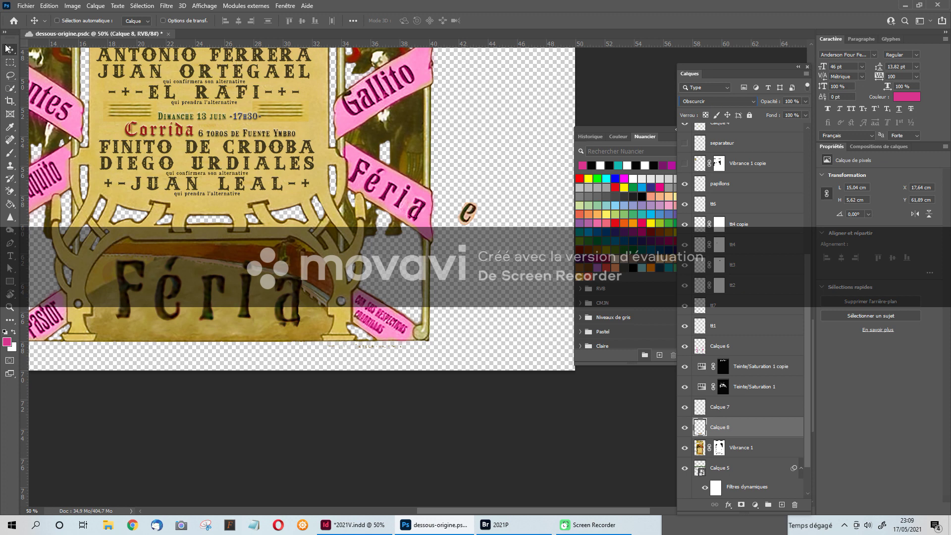
Step: Save the document, then hide and show Calque 8 again to check whether it affects the Féria lettering on the ribbon
key(ctrl+s)
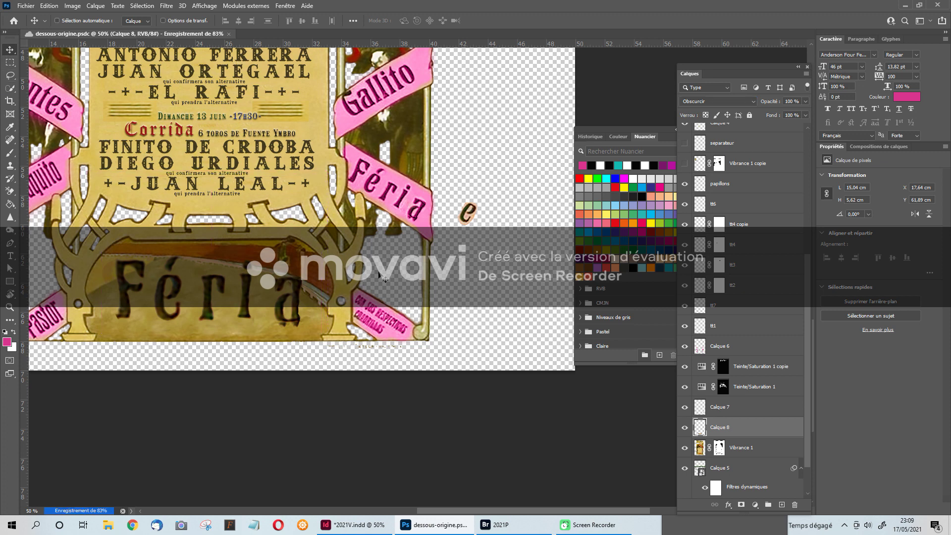
key(ctrl+space)
click(374, 189)
click(373, 189)
click(373, 189)
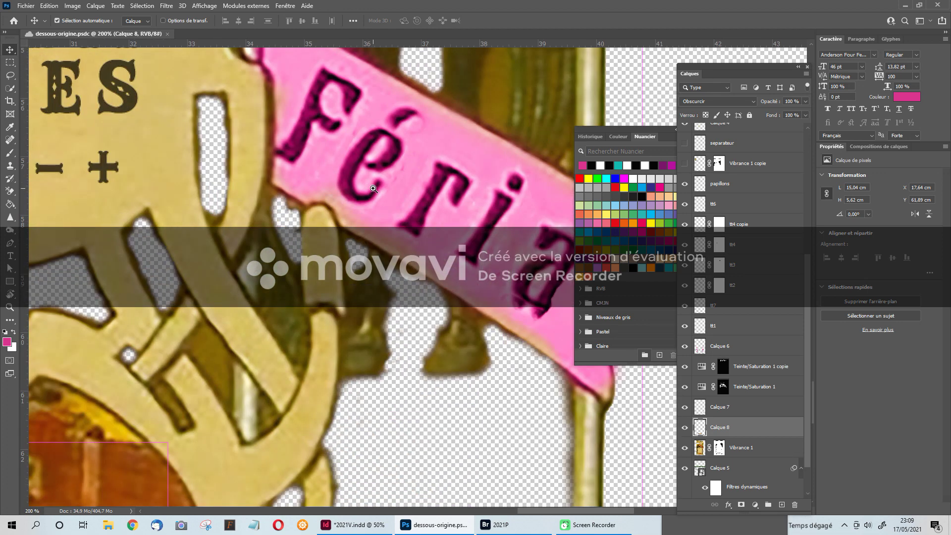
click(685, 427)
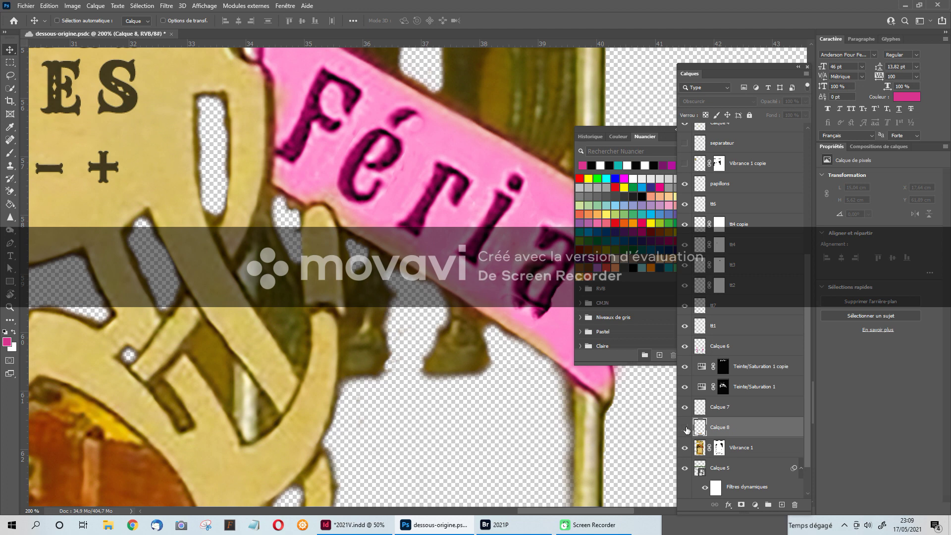
click(685, 427)
Step: Paint over the word Féria on the pink ribbon in the Vibrance 1 layer, using pink sampled from the ribbon itself
click(743, 447)
drag(394, 191, 288, 267)
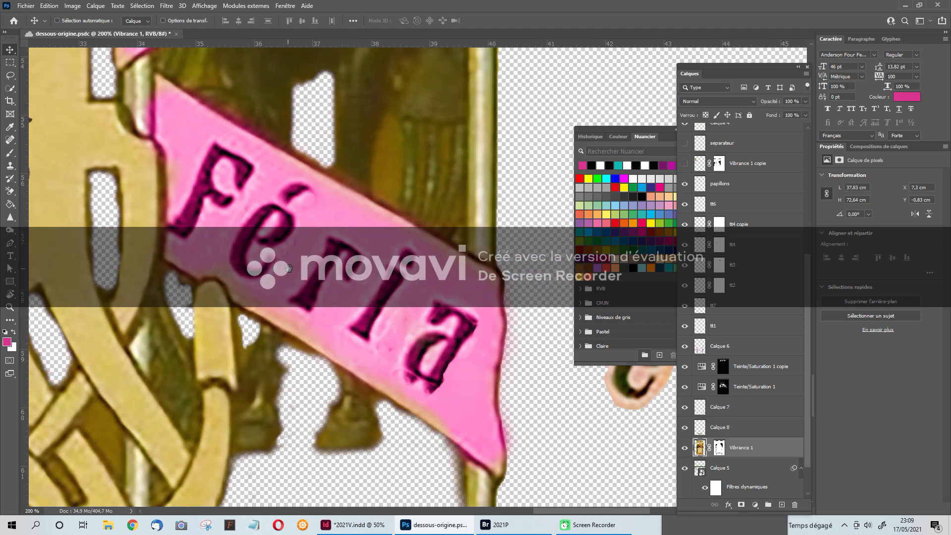
ctrl+click(279, 261)
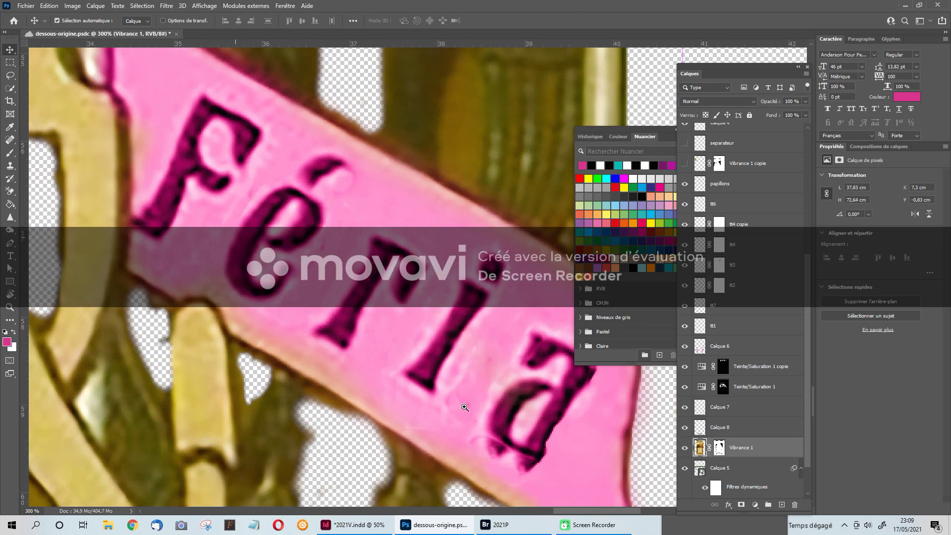
click(10, 152)
alt+click(188, 240)
mouse_move(189, 240)
mouse_down()
mouse_move(96, 243)
mouse_move(181, 245)
mouse_move(165, 235)
mouse_move(162, 213)
mouse_move(166, 228)
mouse_move(176, 142)
mouse_move(191, 106)
mouse_move(223, 156)
mouse_move(231, 129)
mouse_move(224, 118)
mouse_move(236, 174)
mouse_move(206, 181)
mouse_move(264, 277)
mouse_move(321, 165)
mouse_move(340, 197)
mouse_move(314, 253)
mouse_move(263, 279)
mouse_move(231, 266)
mouse_move(299, 310)
mouse_move(306, 223)
mouse_move(352, 350)
mouse_move(383, 243)
mouse_move(441, 374)
mouse_move(482, 285)
mouse_move(504, 266)
mouse_move(420, 255)
mouse_move(471, 318)
mouse_move(411, 378)
mouse_move(395, 367)
mouse_move(523, 439)
mouse_move(536, 330)
mouse_move(525, 408)
mouse_move(485, 432)
mouse_move(538, 450)
mouse_move(574, 365)
mouse_move(580, 390)
mouse_move(530, 452)
mouse_move(409, 311)
mouse_up()
alt+click(178, 246)
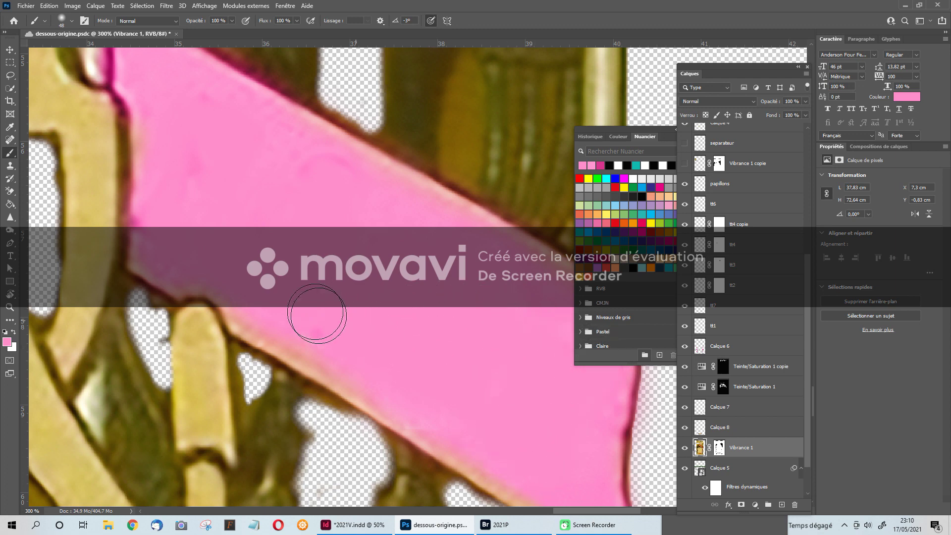
Step: Paint over the Gallito lettering with the sampled pink to leave a plain ribbon
drag(283, 118, 327, 465)
mouse_move(272, 174)
mouse_down()
mouse_move(251, 403)
mouse_move(153, 366)
mouse_move(191, 282)
mouse_move(132, 335)
mouse_move(190, 405)
mouse_move(230, 329)
mouse_move(131, 340)
mouse_move(235, 272)
mouse_move(272, 361)
mouse_move(487, 226)
mouse_move(484, 153)
mouse_move(198, 310)
mouse_move(484, 123)
mouse_move(293, 195)
mouse_move(171, 295)
mouse_move(522, 159)
mouse_move(292, 318)
mouse_move(307, 223)
mouse_move(523, 128)
mouse_up()
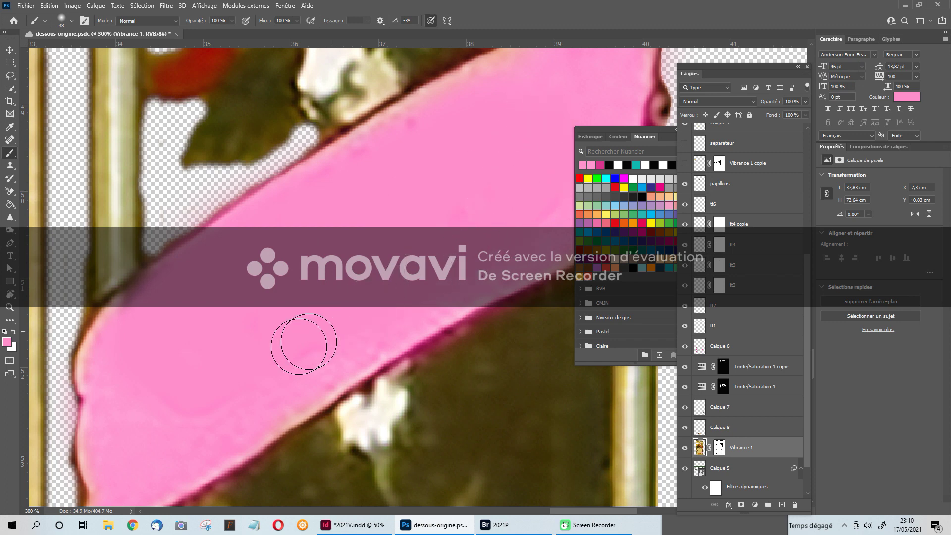
drag(170, 379, 205, 227)
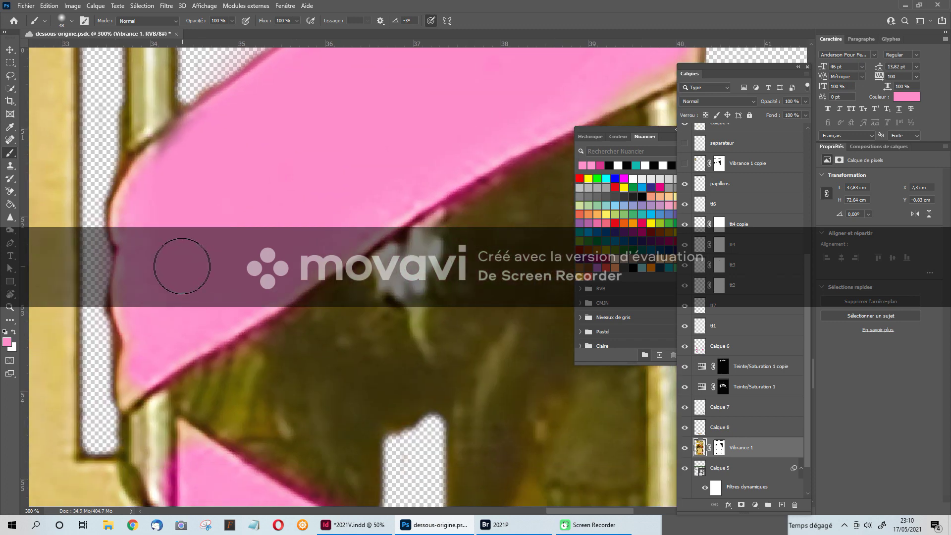
drag(394, 100, 159, 350)
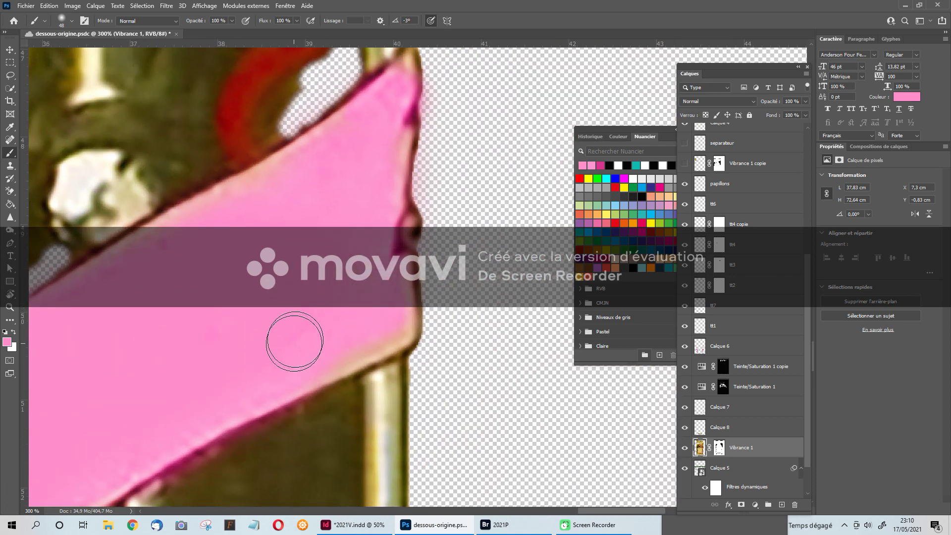
Step: Try painting over the small ornament on the upper right-hand pink ribbon and undo the stroke
drag(218, 109, 357, 414)
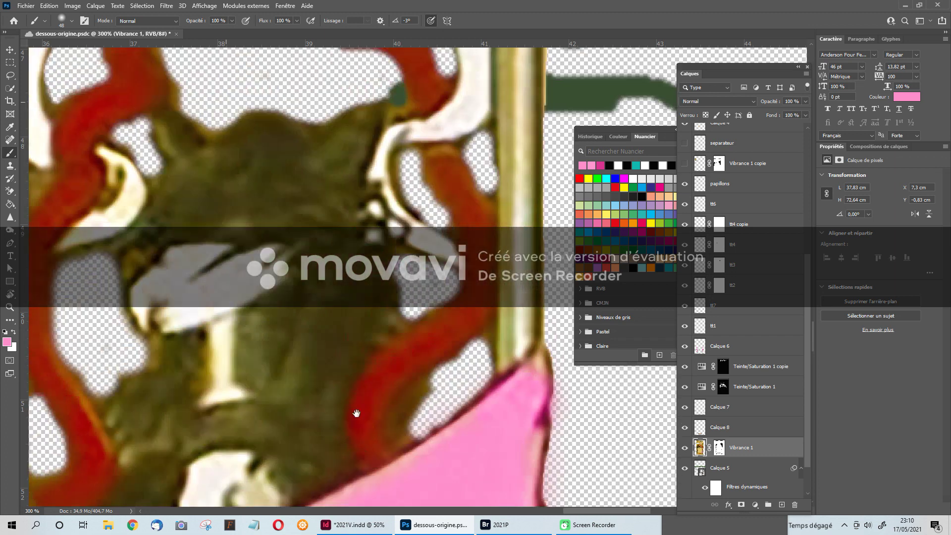
drag(312, 255, 348, 334)
mouse_move(369, 64)
mouse_down()
mouse_move(356, 208)
mouse_move(217, 452)
mouse_up()
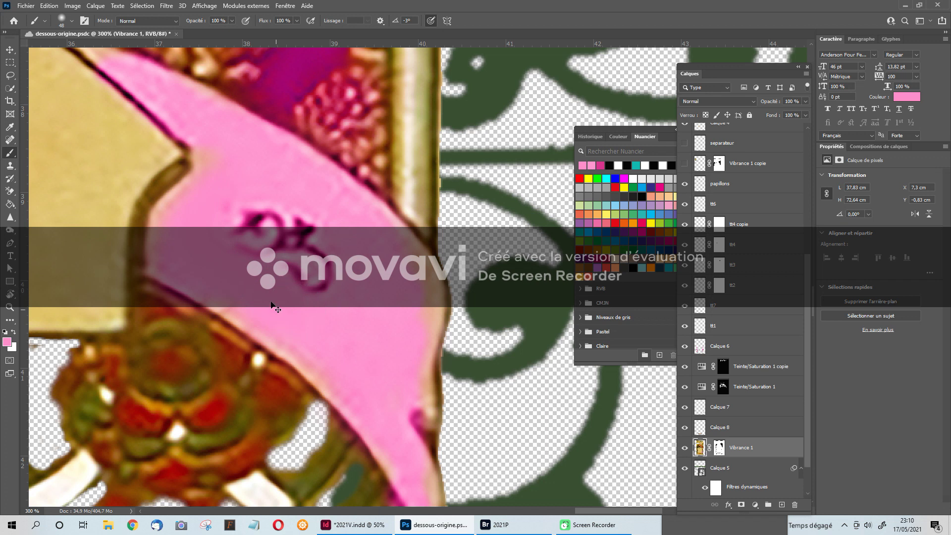
key(ctrl+z)
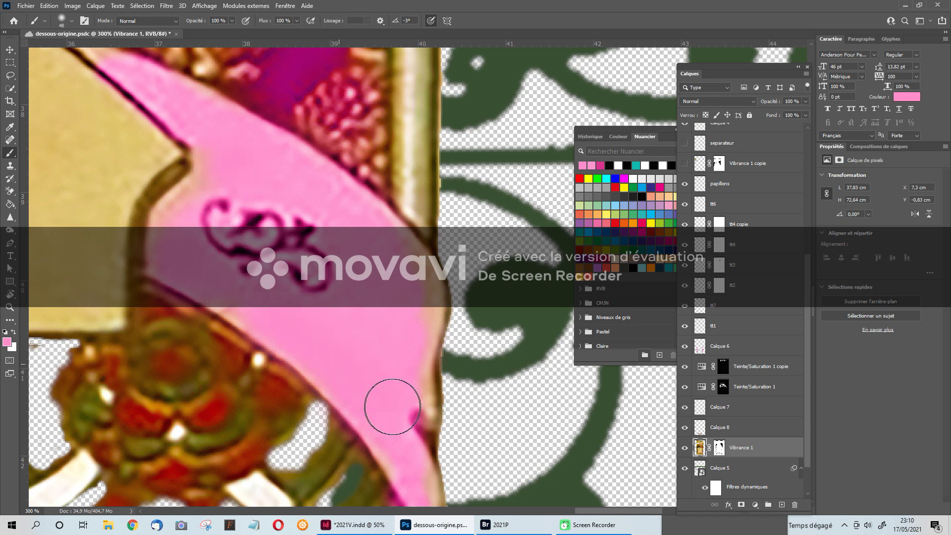
Step: Paint over the Fuentes lettering on the poster's left-hand ribbon with the same pink
key(space)
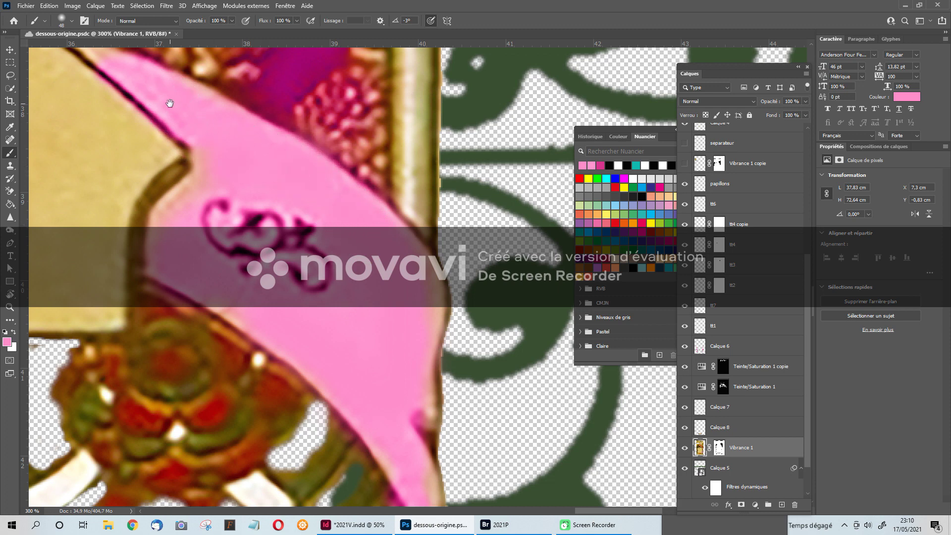
drag(170, 102, 418, 270)
mouse_move(149, 243)
mouse_down()
mouse_move(323, 224)
mouse_move(545, 247)
mouse_up()
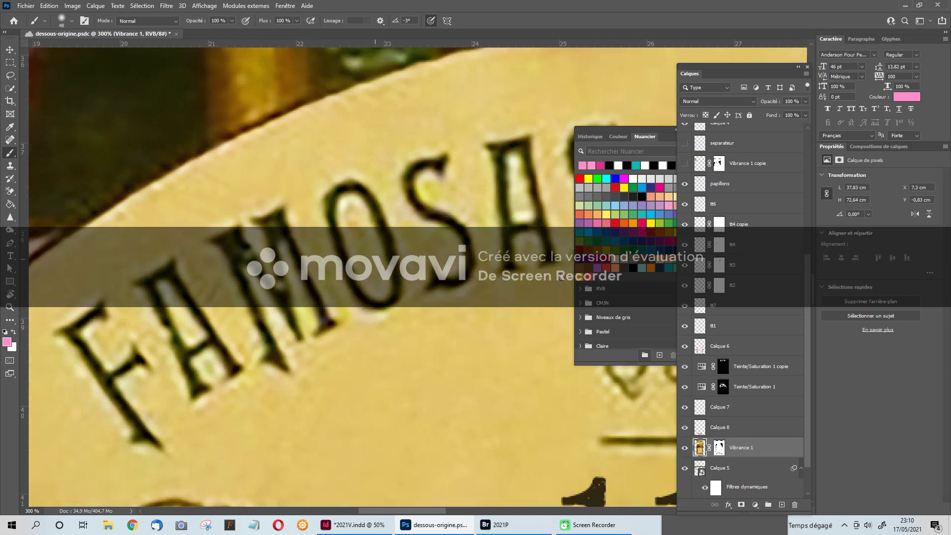
drag(342, 362, 573, 116)
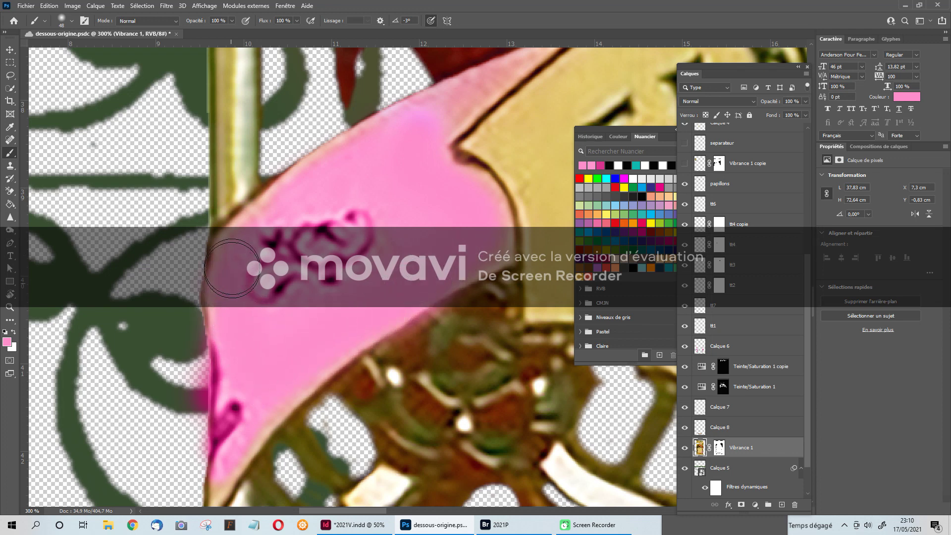
mouse_move(239, 220)
mouse_down()
mouse_move(336, 327)
mouse_move(275, 180)
mouse_up()
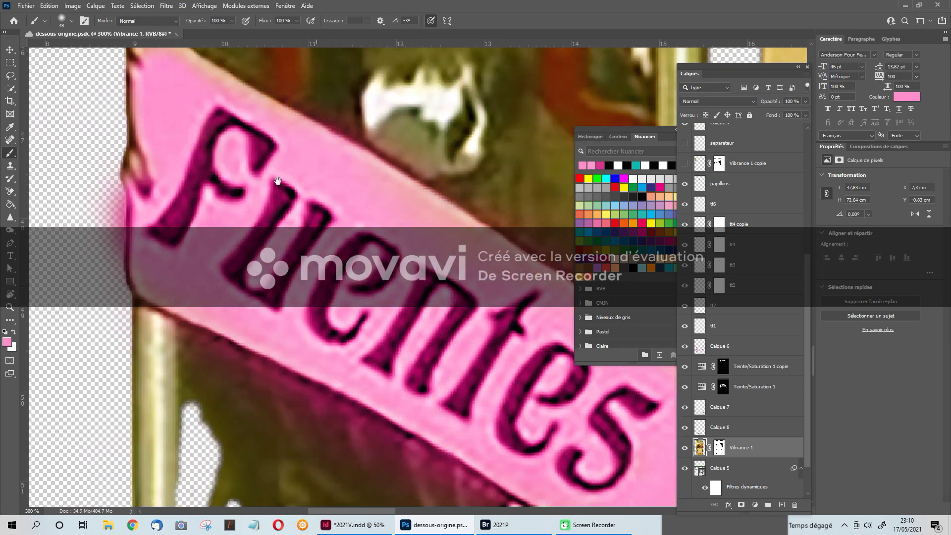
mouse_move(190, 95)
mouse_down()
mouse_move(171, 223)
mouse_move(160, 208)
mouse_move(167, 228)
mouse_move(204, 152)
mouse_move(210, 104)
mouse_move(270, 169)
mouse_move(239, 218)
mouse_move(227, 126)
mouse_move(250, 126)
mouse_move(199, 94)
mouse_move(267, 196)
mouse_move(247, 266)
mouse_move(223, 230)
mouse_move(331, 250)
mouse_move(283, 183)
mouse_move(497, 336)
mouse_move(337, 243)
mouse_move(294, 243)
mouse_move(472, 346)
mouse_move(544, 330)
mouse_move(366, 224)
mouse_move(374, 275)
mouse_move(494, 375)
mouse_move(397, 345)
mouse_move(293, 291)
mouse_move(345, 341)
mouse_move(562, 435)
mouse_up()
drag(421, 308, 191, 176)
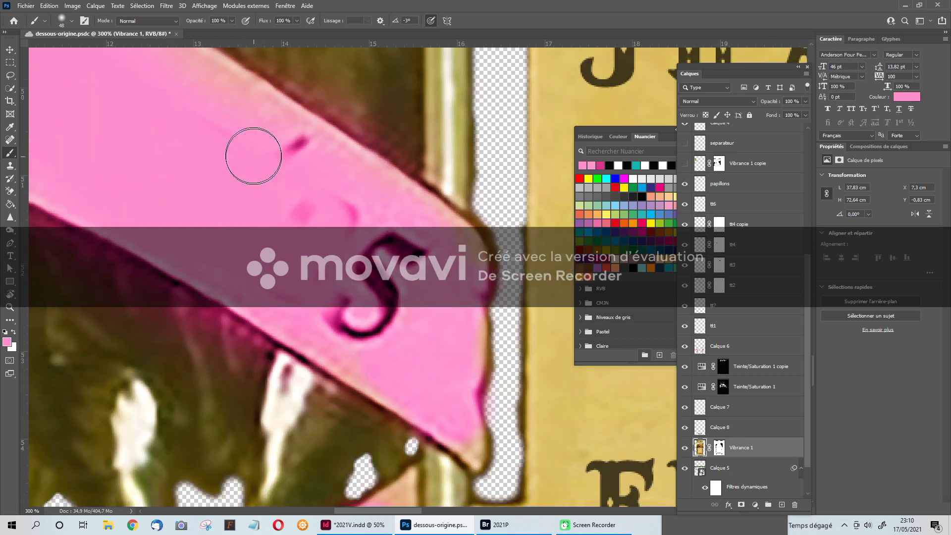
mouse_move(265, 140)
mouse_down()
mouse_move(365, 246)
mouse_move(409, 313)
mouse_move(332, 274)
mouse_move(401, 222)
mouse_move(396, 298)
mouse_move(323, 292)
mouse_move(385, 334)
mouse_move(331, 297)
mouse_up()
Step: Cover the Machaquito lettering with pink brush strokes across the ribbon below
mouse_move(359, 378)
mouse_down()
mouse_move(332, 310)
mouse_move(524, 373)
mouse_move(452, 370)
mouse_up()
drag(508, 258, 462, 260)
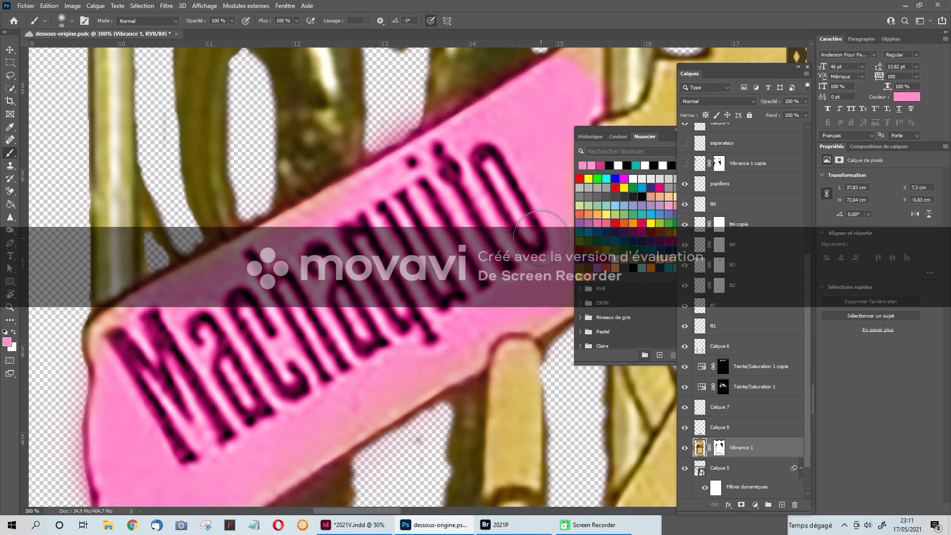
mouse_move(544, 232)
mouse_down()
mouse_move(334, 388)
mouse_move(176, 456)
mouse_move(117, 365)
mouse_move(112, 342)
mouse_move(362, 195)
mouse_move(498, 146)
mouse_move(481, 217)
mouse_move(177, 388)
mouse_move(262, 286)
mouse_move(529, 158)
mouse_move(504, 234)
mouse_move(141, 422)
mouse_move(285, 292)
mouse_move(440, 228)
mouse_move(517, 182)
mouse_move(383, 292)
mouse_move(220, 376)
mouse_move(195, 305)
mouse_move(278, 263)
mouse_move(254, 269)
mouse_up()
mouse_move(430, 306)
mouse_down()
mouse_move(340, 377)
mouse_move(431, 180)
mouse_move(386, 263)
mouse_up()
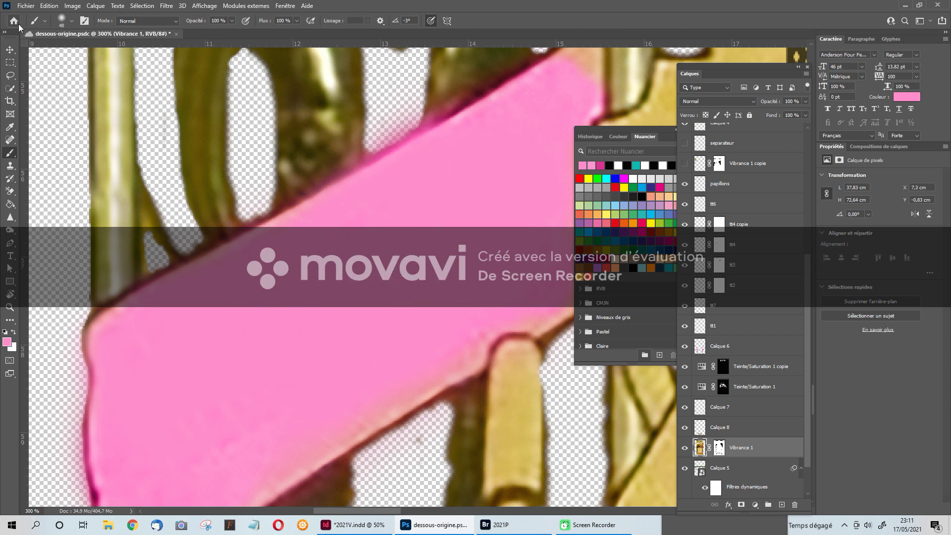
Step: Paint over the word Pastor on the small ribbon in the poster's lower left corner with the ribbon's pink
click(9, 49)
alt+click(427, 279)
alt+click(426, 279)
alt+click(427, 279)
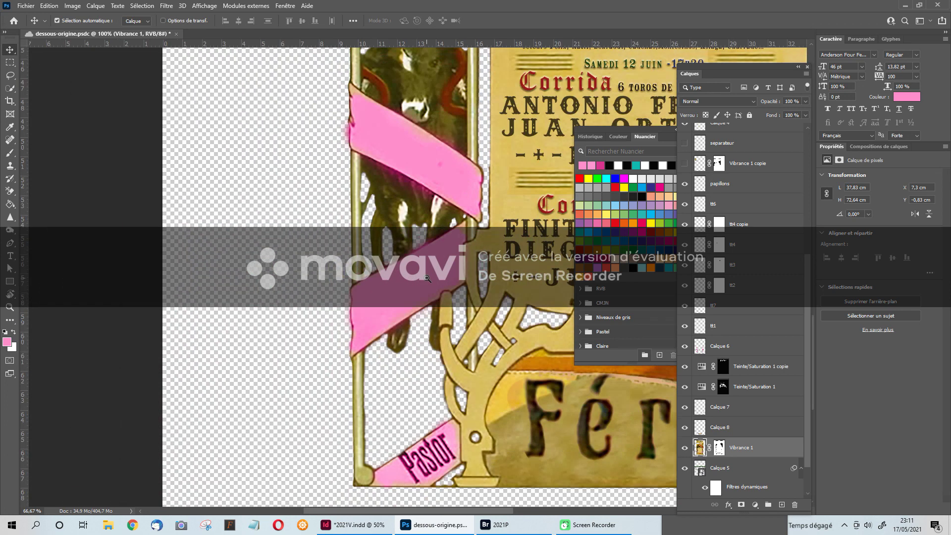
alt+click(427, 279)
drag(527, 264, 337, 185)
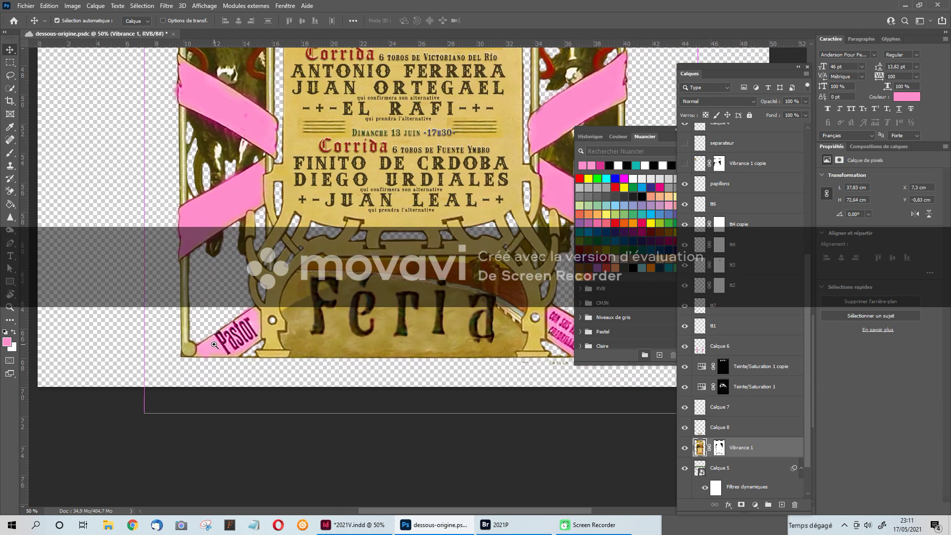
ctrl+click(214, 344)
ctrl+click(214, 343)
ctrl+click(214, 343)
ctrl+click(214, 343)
ctrl+click(214, 343)
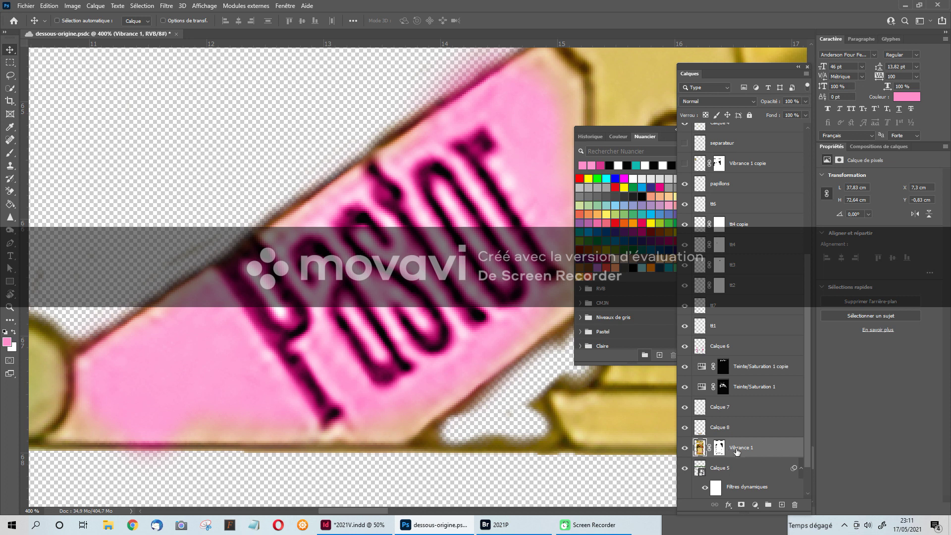
key(b)
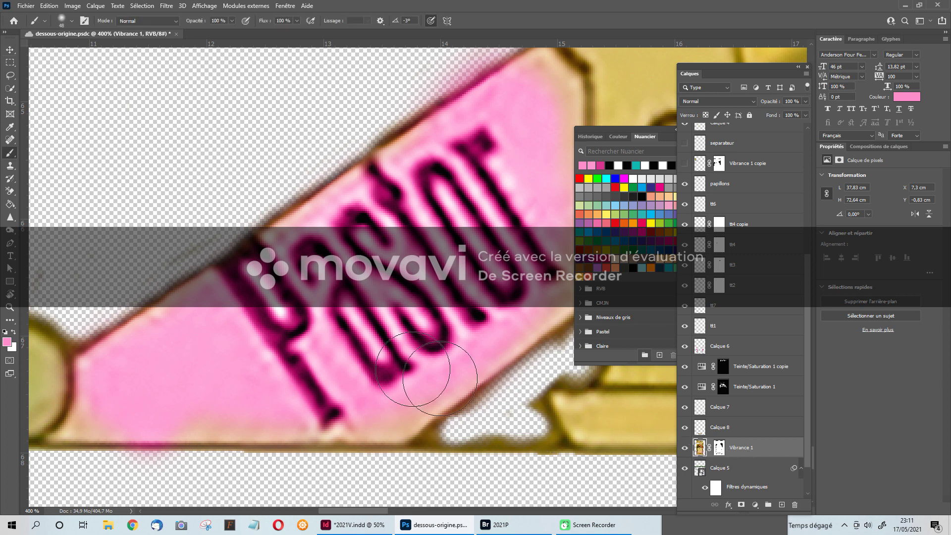
click(301, 371)
mouse_move(301, 370)
mouse_down()
mouse_move(322, 390)
mouse_move(298, 381)
mouse_move(278, 411)
mouse_move(354, 411)
mouse_move(407, 354)
mouse_move(549, 267)
mouse_move(508, 148)
mouse_move(469, 133)
mouse_move(334, 204)
mouse_move(242, 286)
mouse_move(233, 314)
mouse_move(288, 282)
mouse_move(291, 335)
mouse_move(323, 248)
mouse_move(297, 297)
mouse_move(247, 344)
mouse_move(399, 220)
mouse_move(363, 338)
mouse_move(369, 218)
mouse_move(367, 363)
mouse_move(435, 217)
mouse_move(507, 153)
mouse_move(436, 301)
mouse_move(452, 191)
mouse_move(480, 201)
mouse_move(511, 264)
mouse_move(455, 231)
mouse_move(437, 325)
mouse_move(416, 335)
mouse_move(451, 180)
mouse_move(406, 197)
mouse_move(341, 268)
mouse_move(317, 333)
mouse_move(308, 243)
mouse_move(259, 265)
mouse_move(190, 331)
mouse_up()
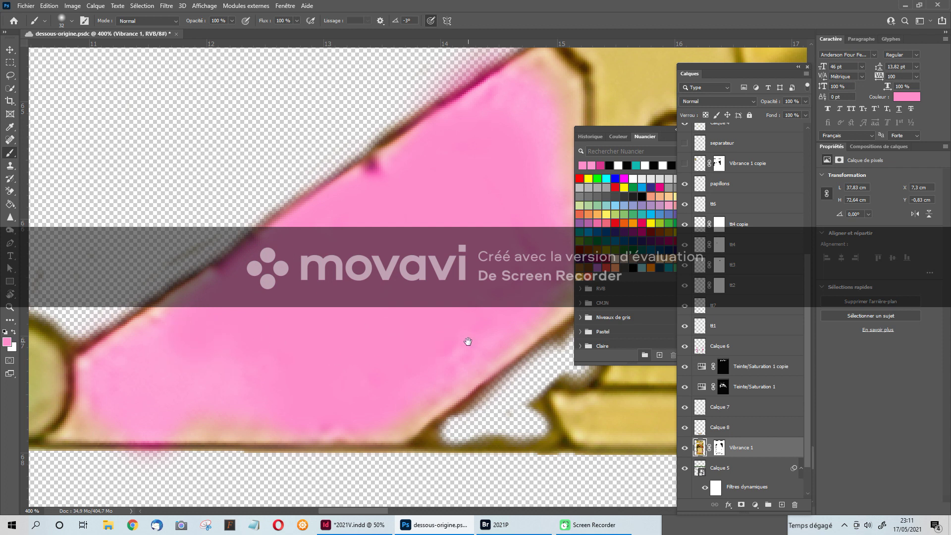
Step: Paint over the "Con sus respectivas cuadrillas" lettering on the poster's lower right ribbon
drag(467, 342, 190, 335)
drag(491, 334, 230, 335)
mouse_move(490, 292)
mouse_down()
mouse_move(397, 271)
mouse_move(151, 314)
mouse_up()
mouse_move(312, 242)
mouse_down()
mouse_move(297, 278)
mouse_move(465, 387)
mouse_move(460, 357)
mouse_move(326, 233)
mouse_move(379, 292)
mouse_up()
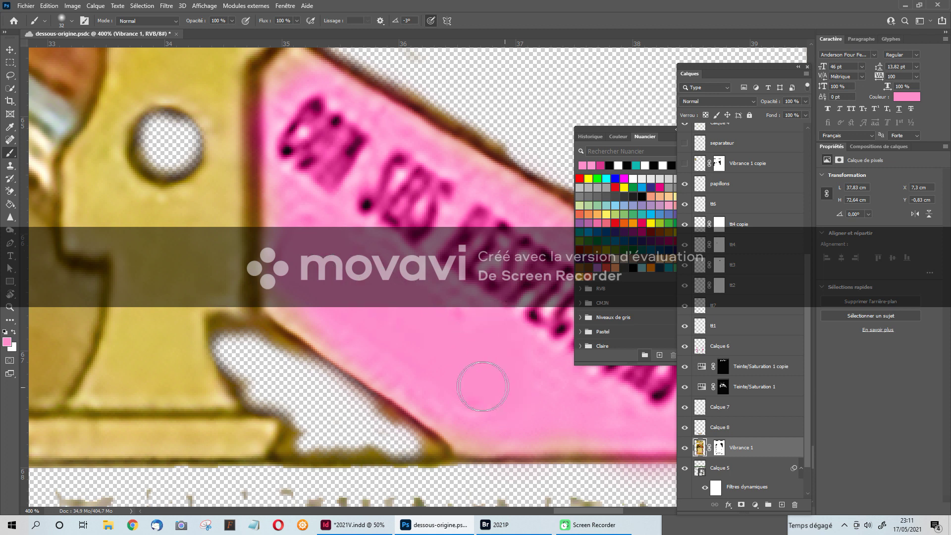
mouse_move(480, 388)
mouse_down()
mouse_move(377, 202)
mouse_move(329, 177)
mouse_move(300, 144)
mouse_move(311, 215)
mouse_move(310, 114)
mouse_move(334, 129)
mouse_move(307, 115)
mouse_move(308, 165)
mouse_move(360, 167)
mouse_move(626, 360)
mouse_up()
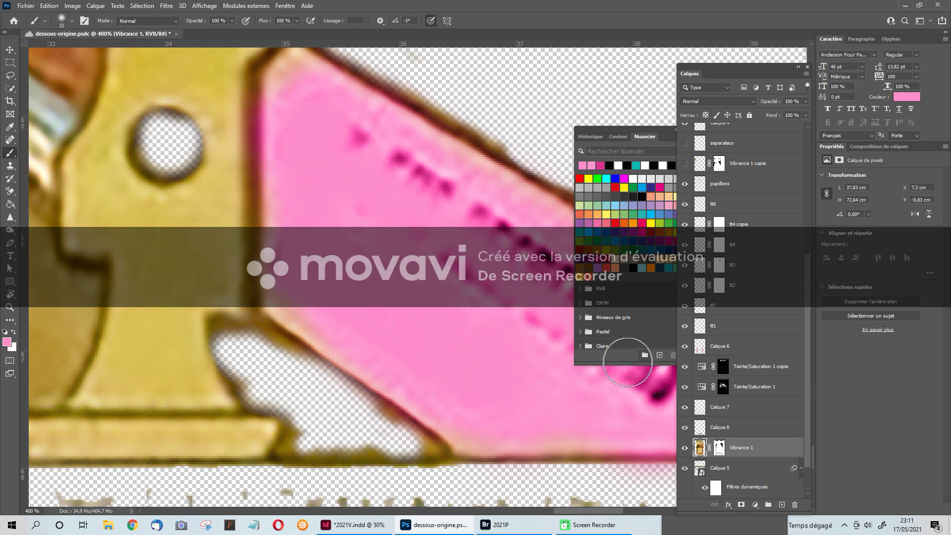
drag(522, 362, 326, 315)
mouse_move(247, 196)
mouse_down()
mouse_move(262, 152)
mouse_move(480, 318)
mouse_move(422, 346)
mouse_move(162, 170)
mouse_move(308, 210)
mouse_move(470, 285)
mouse_move(346, 192)
mouse_move(287, 194)
mouse_move(295, 190)
mouse_move(418, 308)
mouse_move(502, 346)
mouse_move(505, 311)
mouse_move(500, 371)
mouse_up()
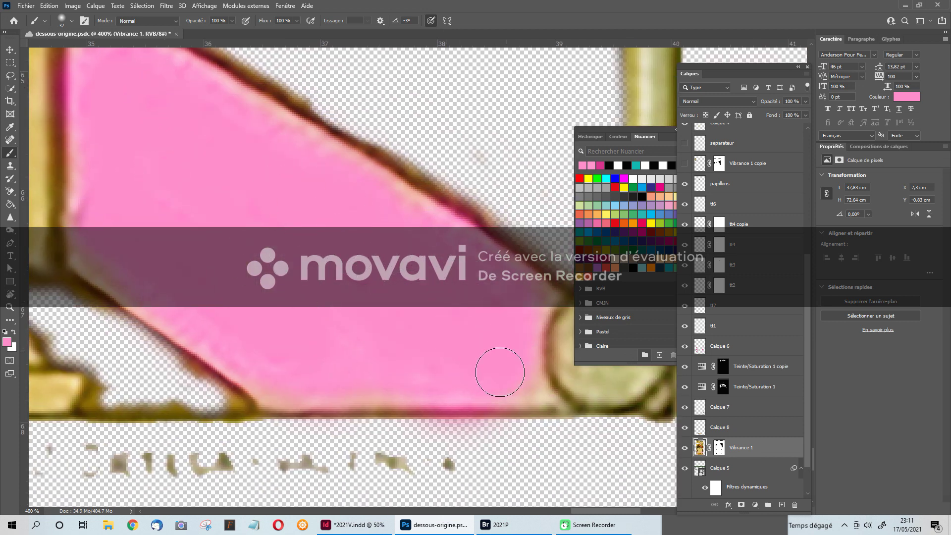
Step: Erase the leftover fragments of small print beneath the poster's bottom border on the Vibrance 1 layer
alt+click(413, 446)
drag(374, 454, 429, 260)
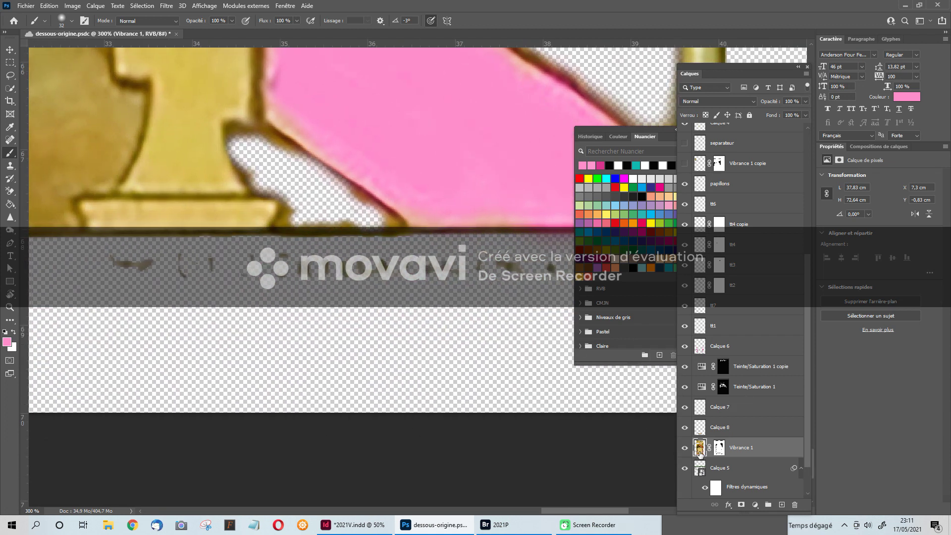
mouse_move(541, 267)
mouse_down()
mouse_move(477, 272)
mouse_move(470, 290)
mouse_up()
click(10, 191)
click(50, 191)
mouse_move(123, 277)
mouse_down()
mouse_move(185, 280)
mouse_move(254, 270)
mouse_move(175, 261)
mouse_move(569, 272)
mouse_up()
drag(505, 292, 149, 311)
drag(202, 327, 332, 327)
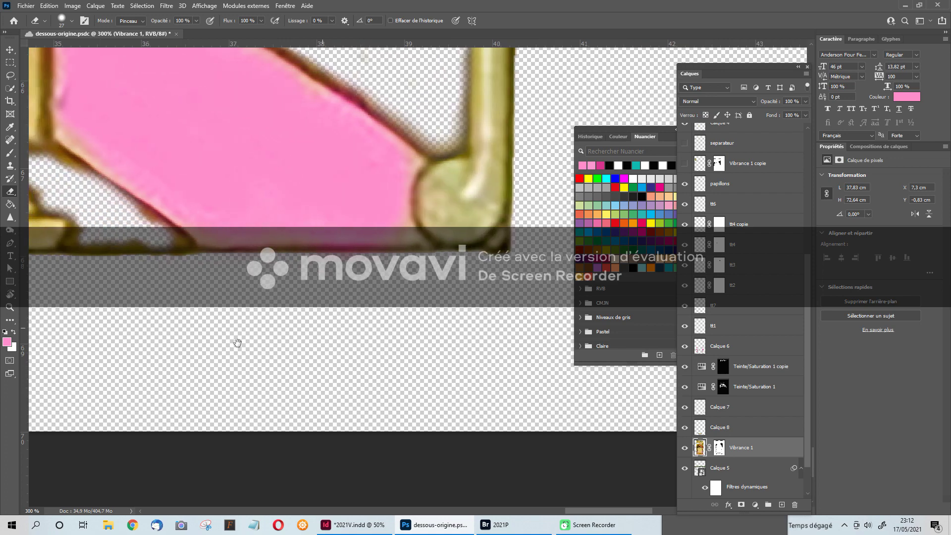
Step: Check the cleaned poster from the bottom border up to the Plaza de Toros title and save the document
drag(237, 342, 566, 318)
drag(163, 312, 293, 450)
alt+click(312, 276)
alt+click(311, 276)
alt+click(312, 276)
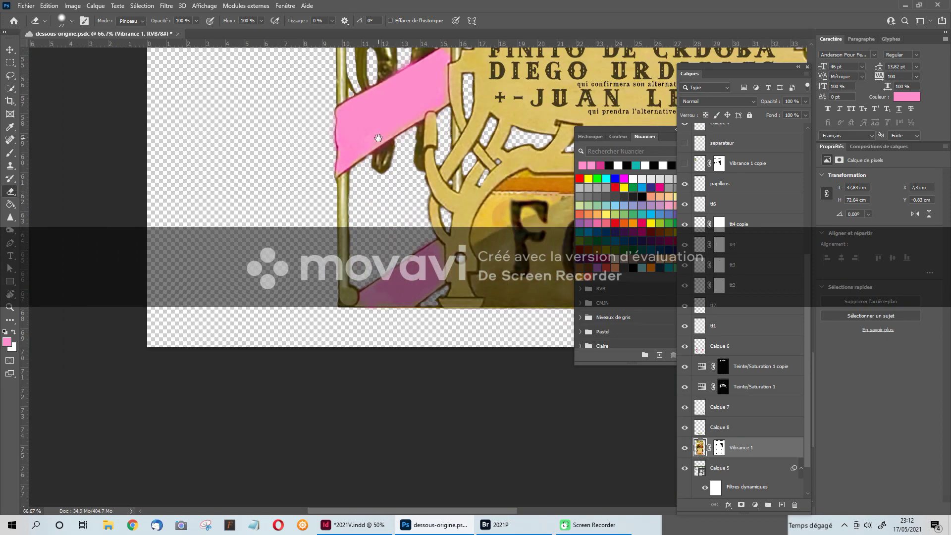
drag(373, 144, 276, 396)
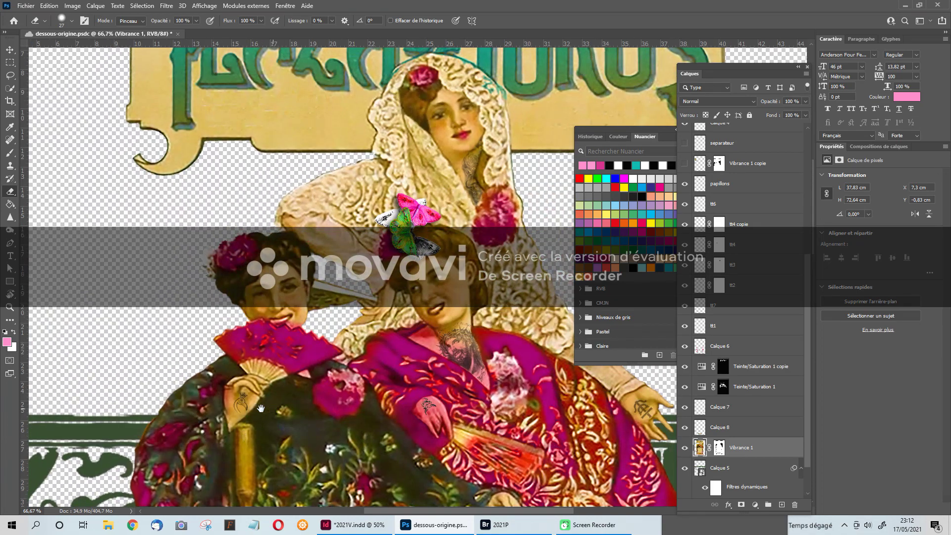
drag(545, 337, 375, 303)
drag(412, 248, 339, 376)
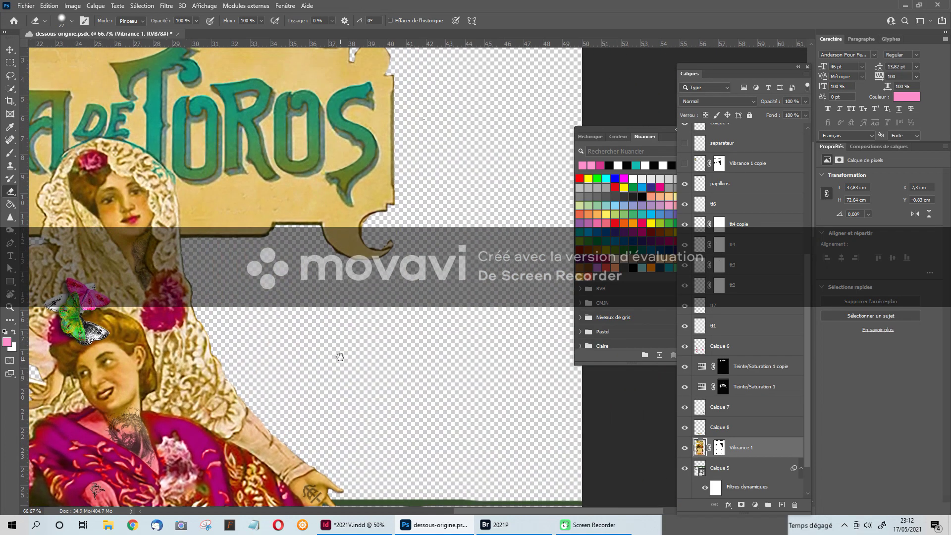
scroll(339, 356, up, 5)
scroll(448, 424, left, 8)
scroll(448, 424, left, 4)
scroll(448, 424, up, 1)
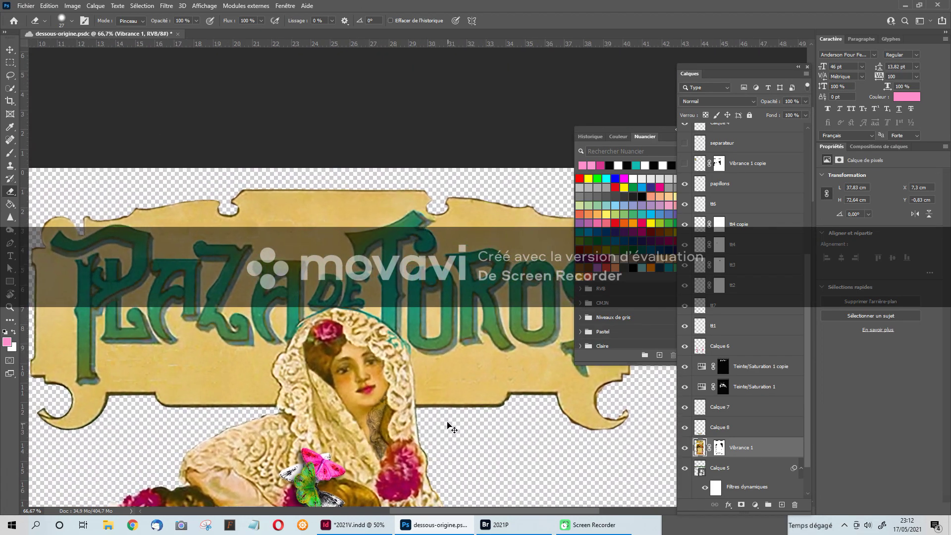
key(ctrl+s)
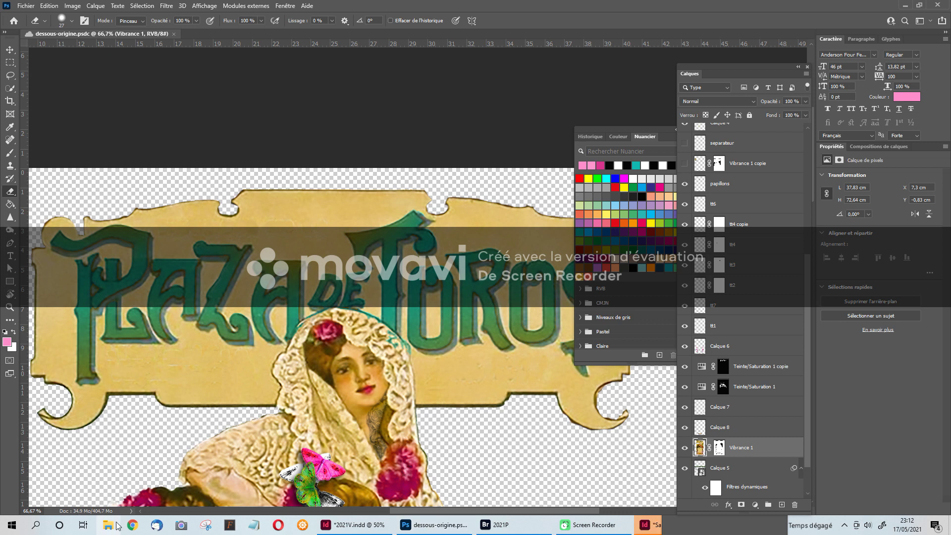
Step: Switch to Google Chrome and open it with a personal user profile
click(134, 526)
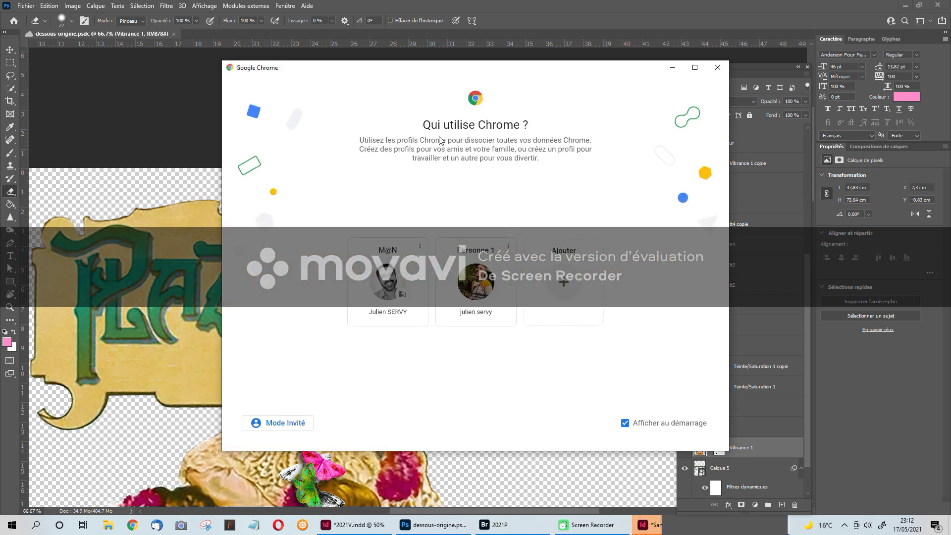
click(455, 309)
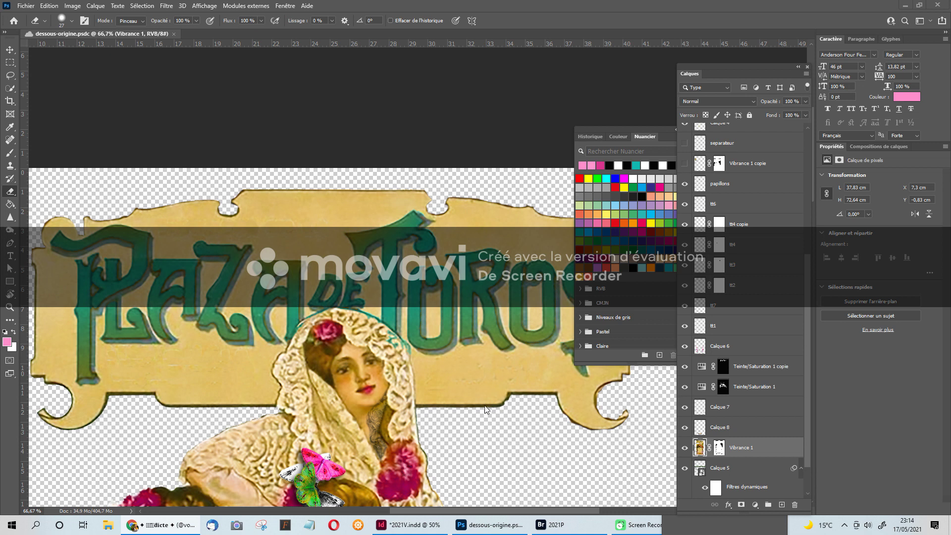
Step: Zoom in on the head of the woman in the lace mantilla below the Plaza de Toros title
ctrl+click(341, 365)
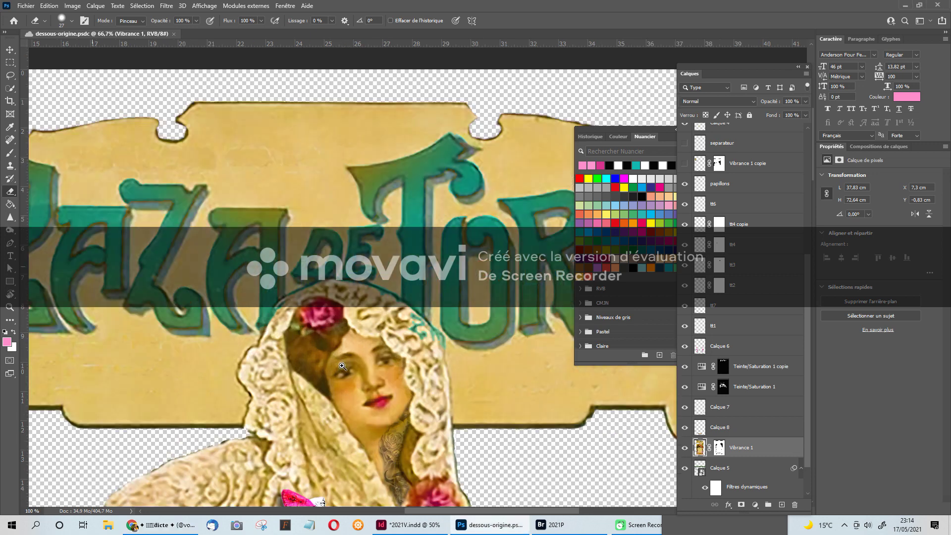
ctrl+click(342, 365)
ctrl+click(341, 366)
ctrl+click(342, 366)
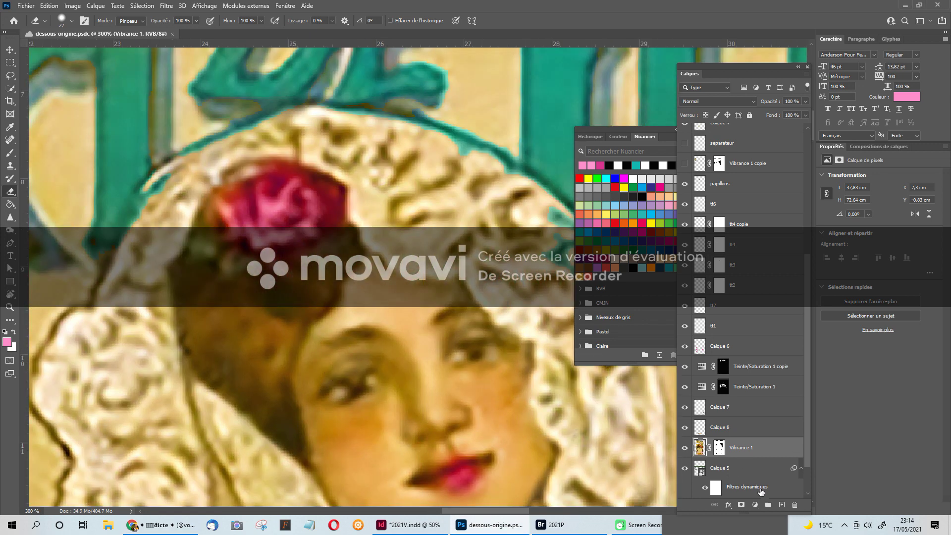